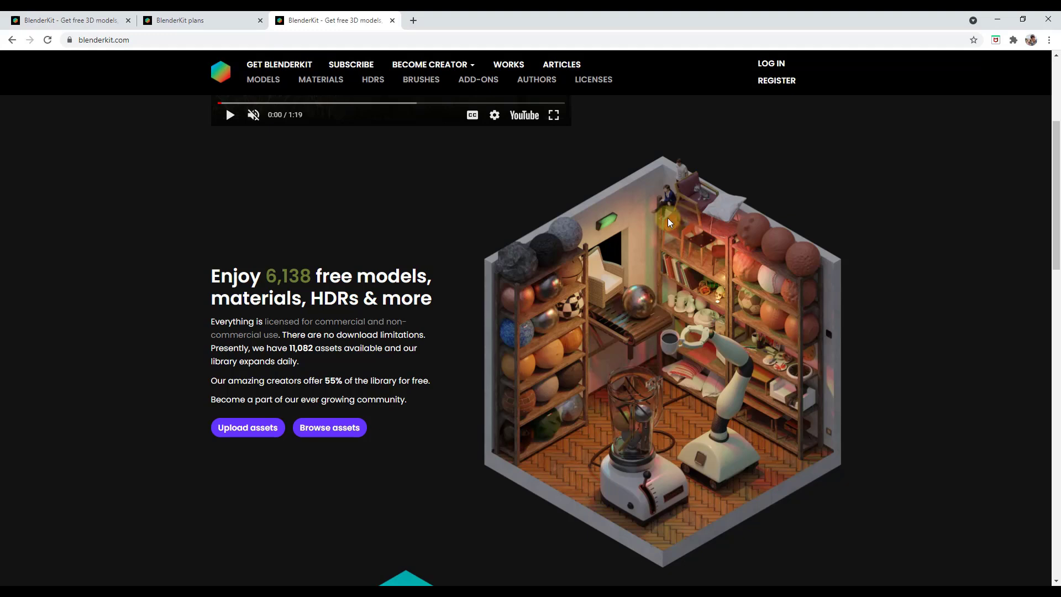
# Open the Get BlenderKit page with the add-on activation instructions on the BlenderKit website
pyautogui.scroll(4, 147, 301)
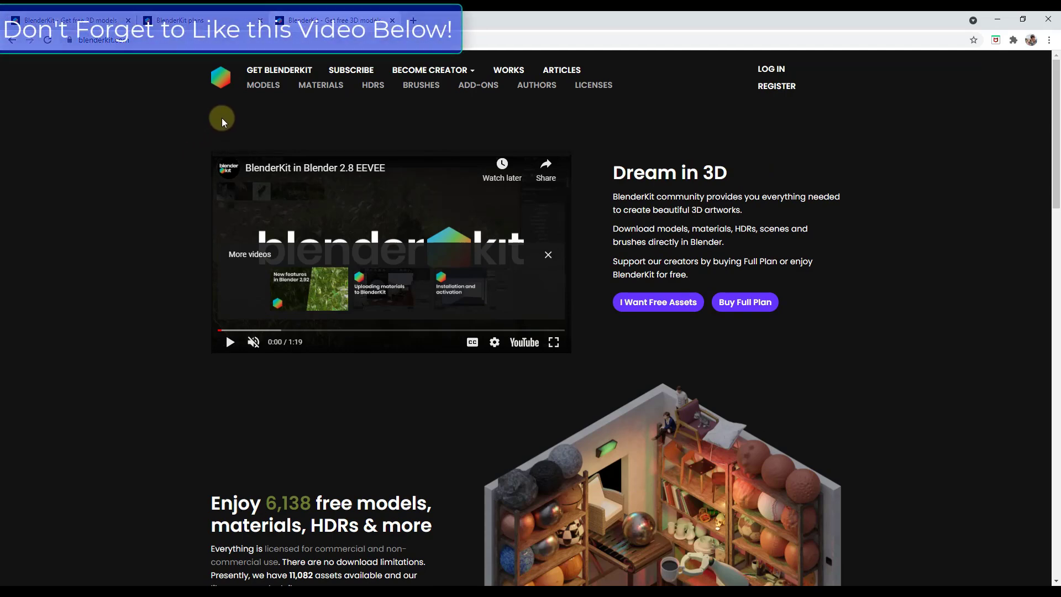
pyautogui.click(288, 73)
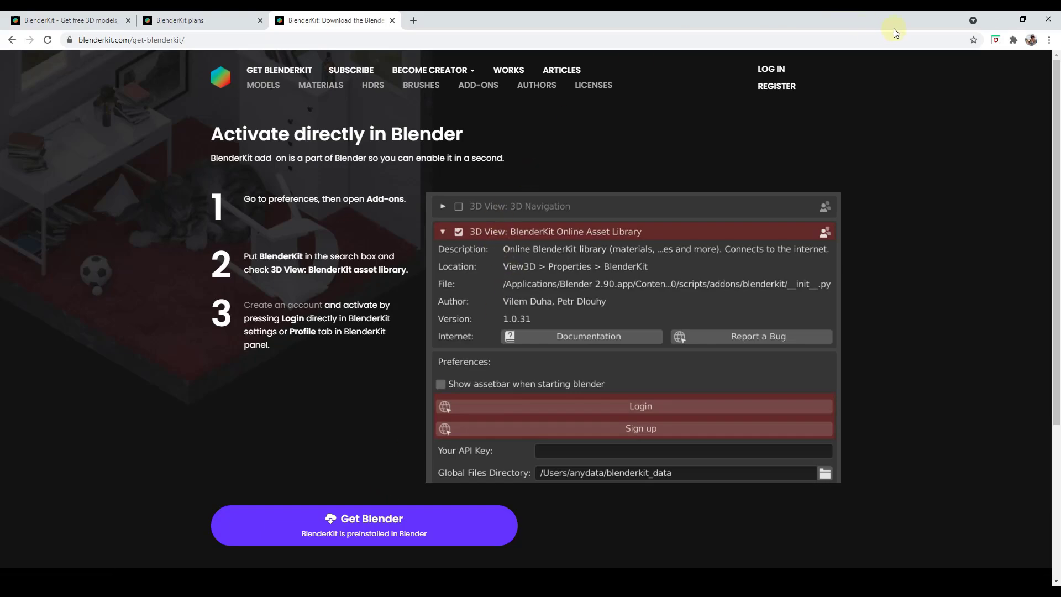
# Switch to Blender and list all add-ons in the preferences to review the BlenderKit Online Asset Library add-on's settings
pyautogui.click(999, 21)
pyautogui.click(47, 35)
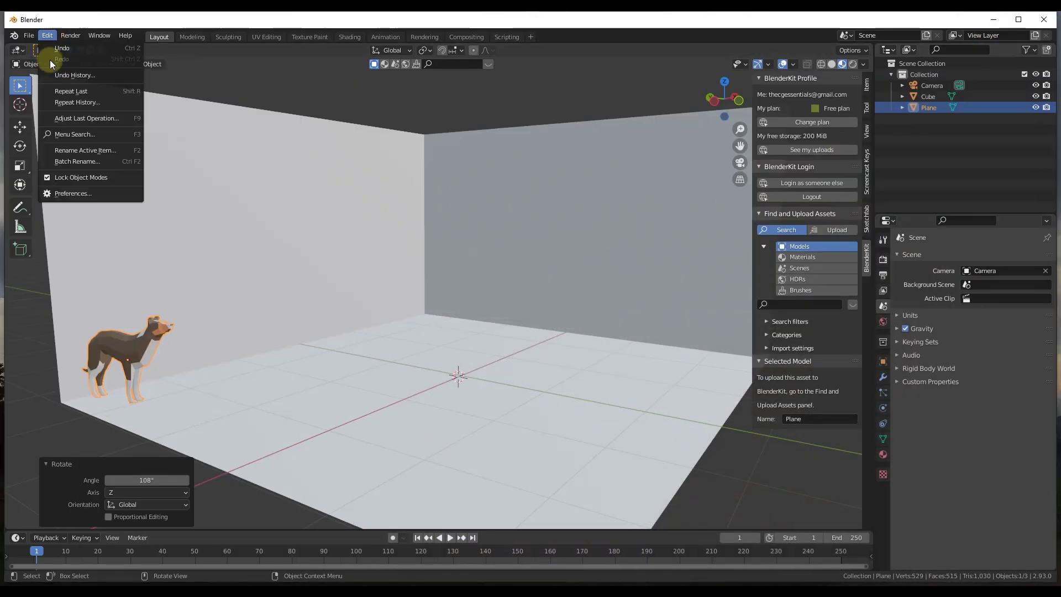
pyautogui.click(75, 194)
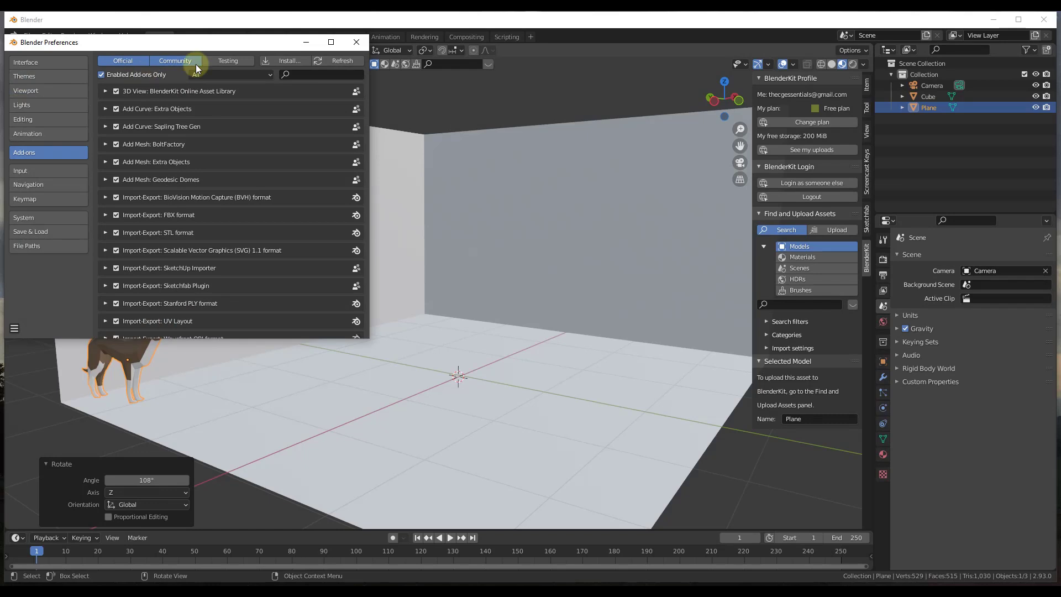
pyautogui.click(102, 74)
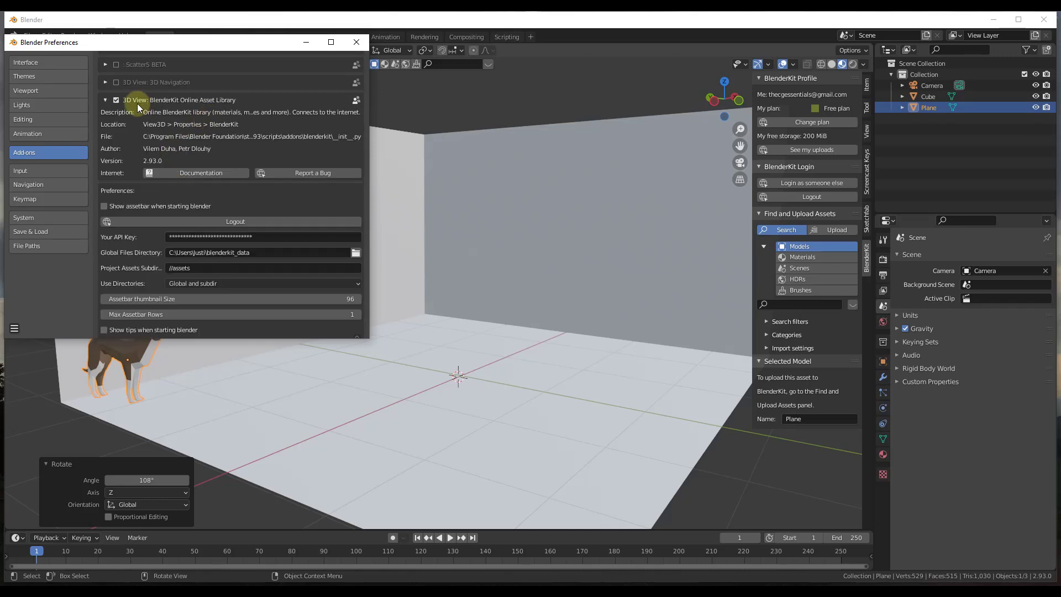
pyautogui.scroll(-3, 138, 138)
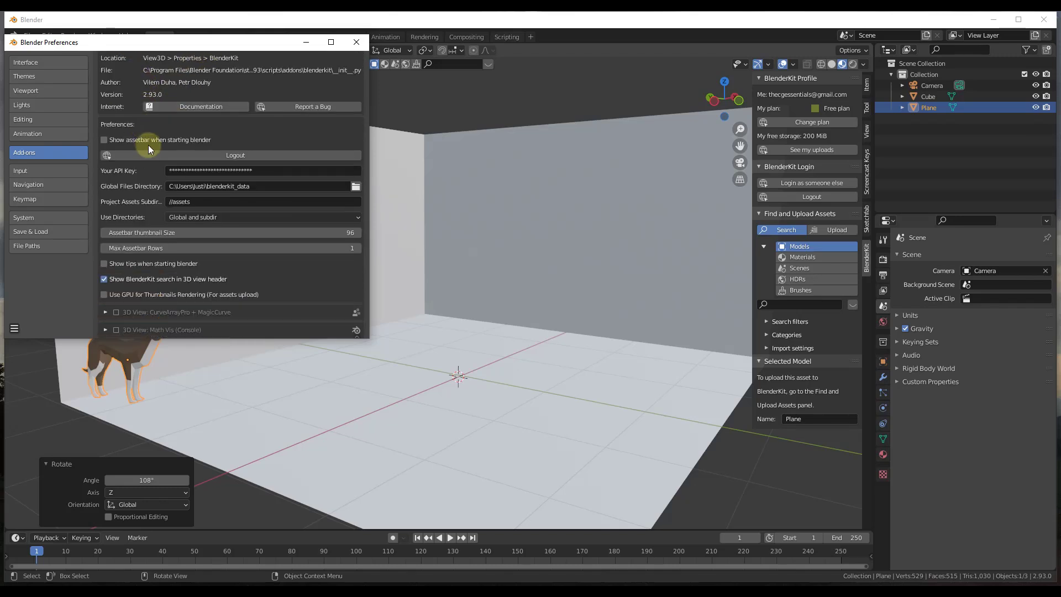
pyautogui.scroll(3, 152, 147)
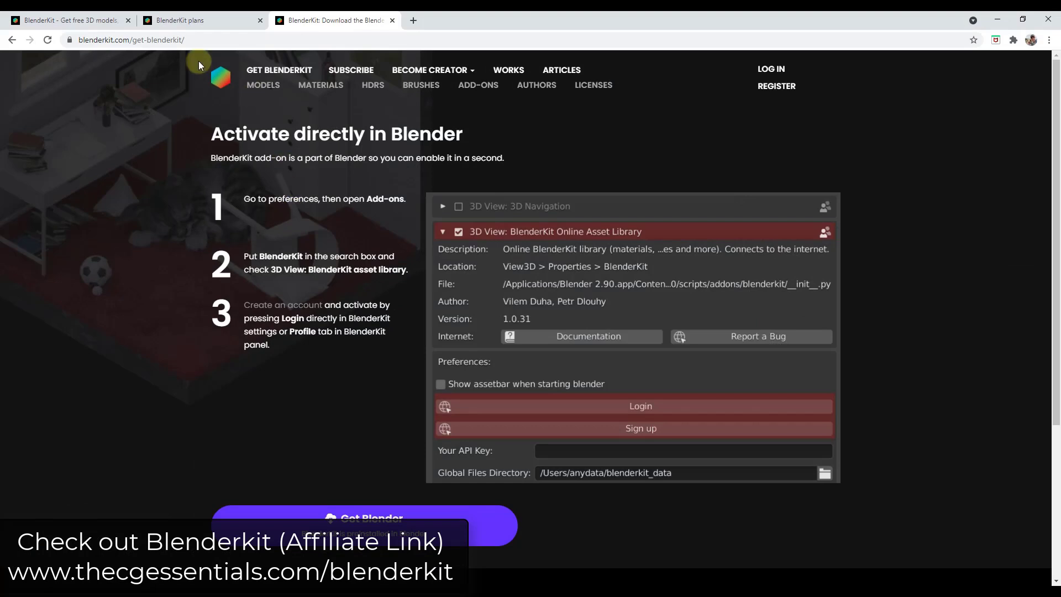
# Switch to the browser and open the BlenderKit account registration page from the site's home page
pyautogui.click(220, 77)
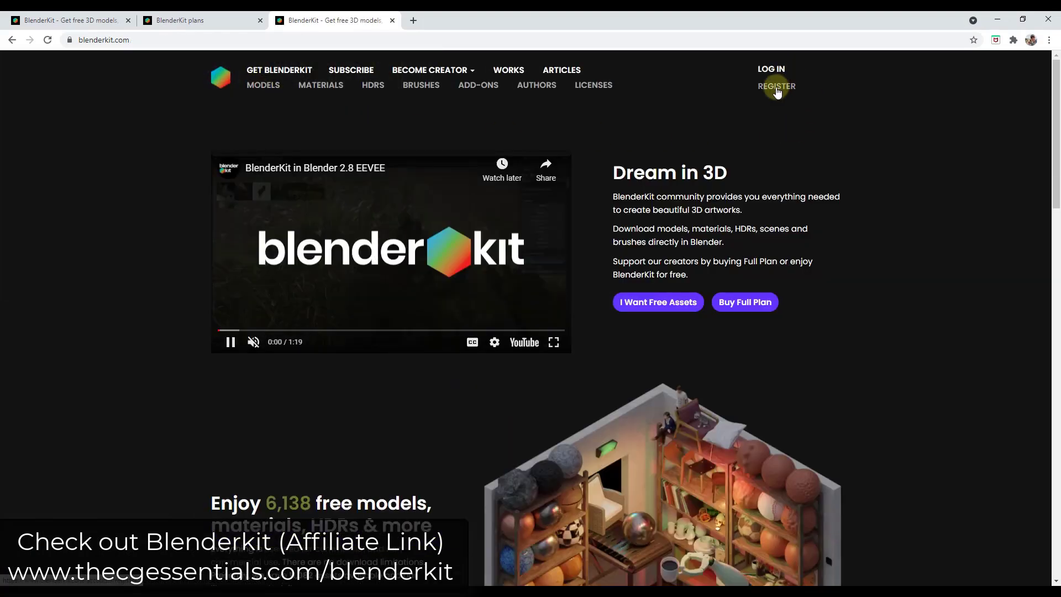
pyautogui.click(773, 86)
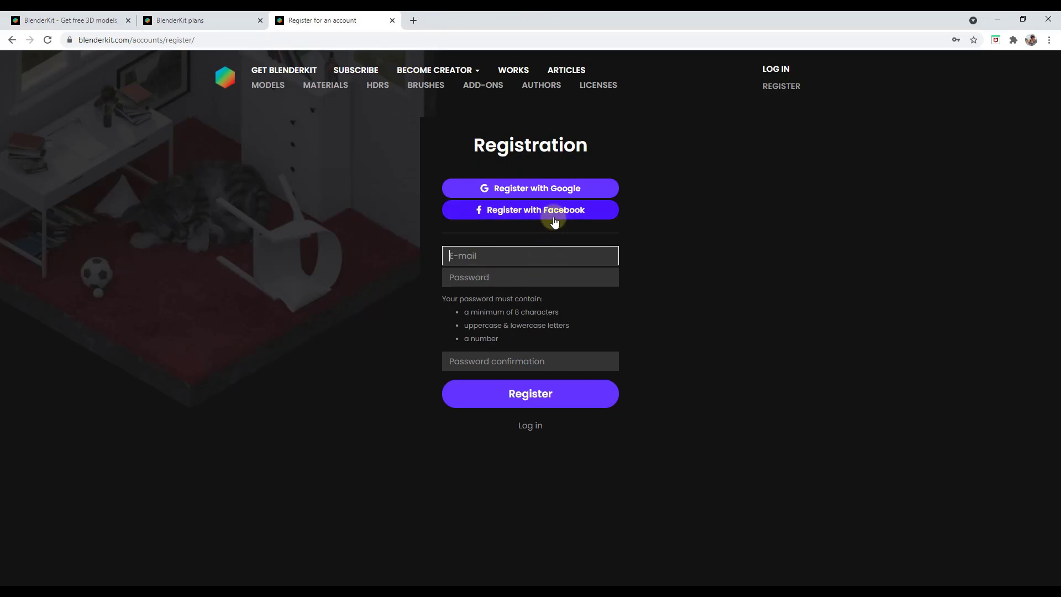
# Browse the free Door models in the Architecture category of the BlenderKit model gallery
pyautogui.click(266, 86)
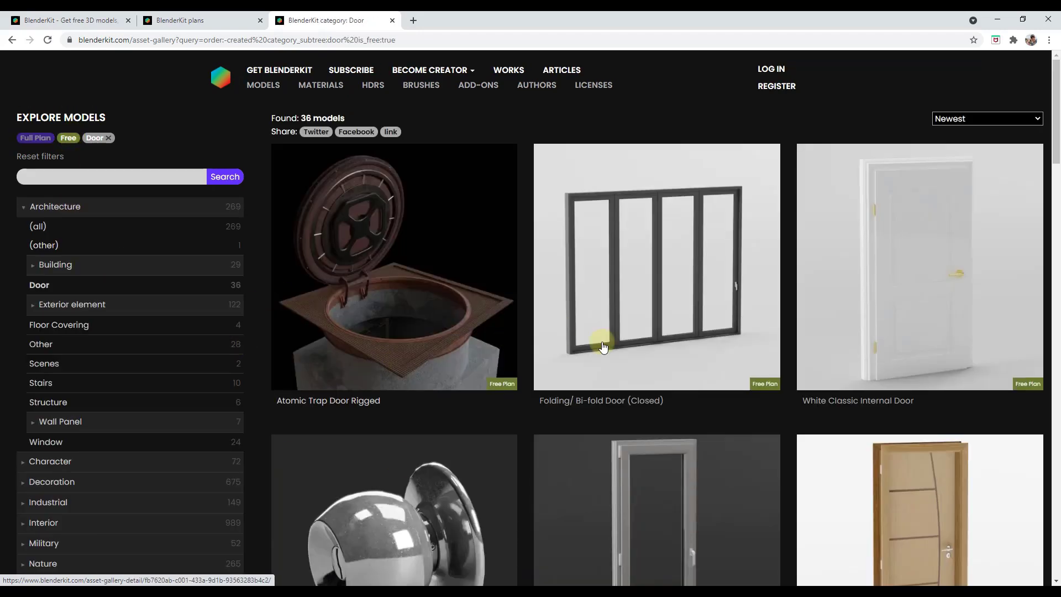
pyautogui.scroll(-5, 695, 299)
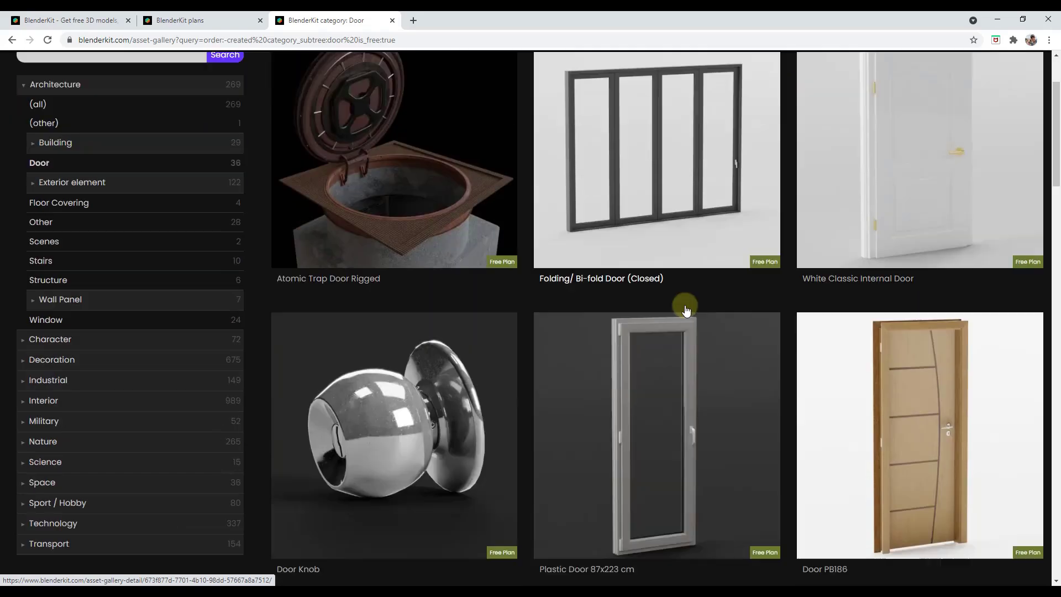
pyautogui.scroll(-17, 695, 299)
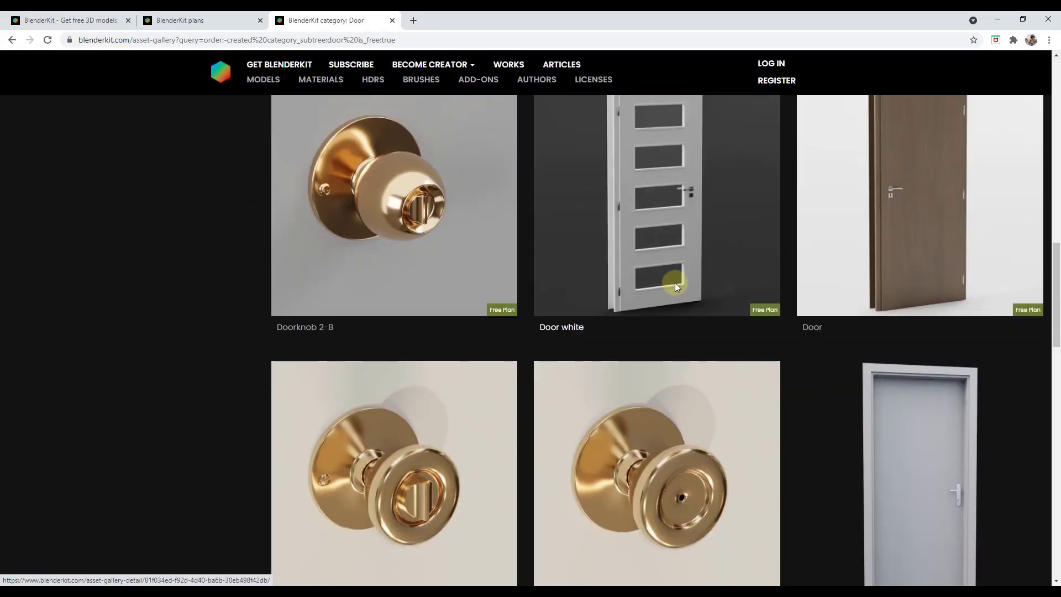
pyautogui.scroll(-4, 671, 281)
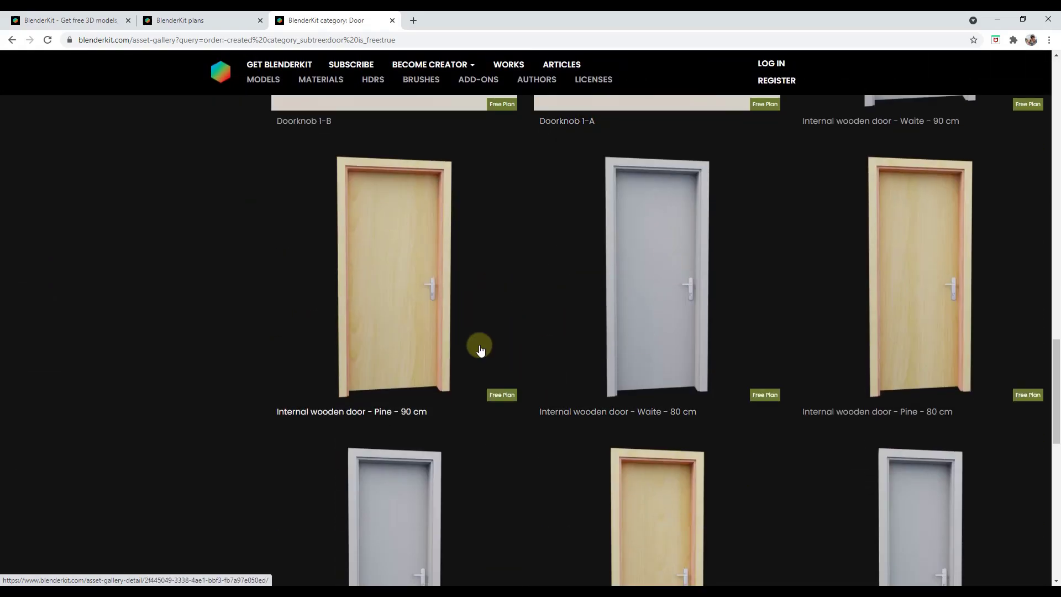
pyautogui.scroll(-7, 442, 325)
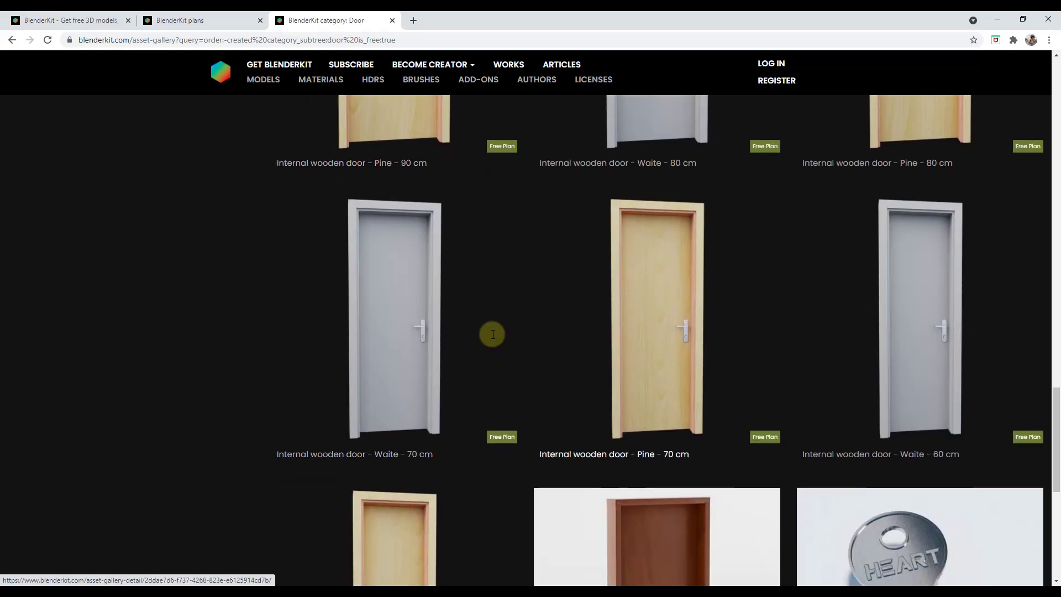
pyautogui.scroll(-4, 670, 346)
pyautogui.scroll(12, 678, 331)
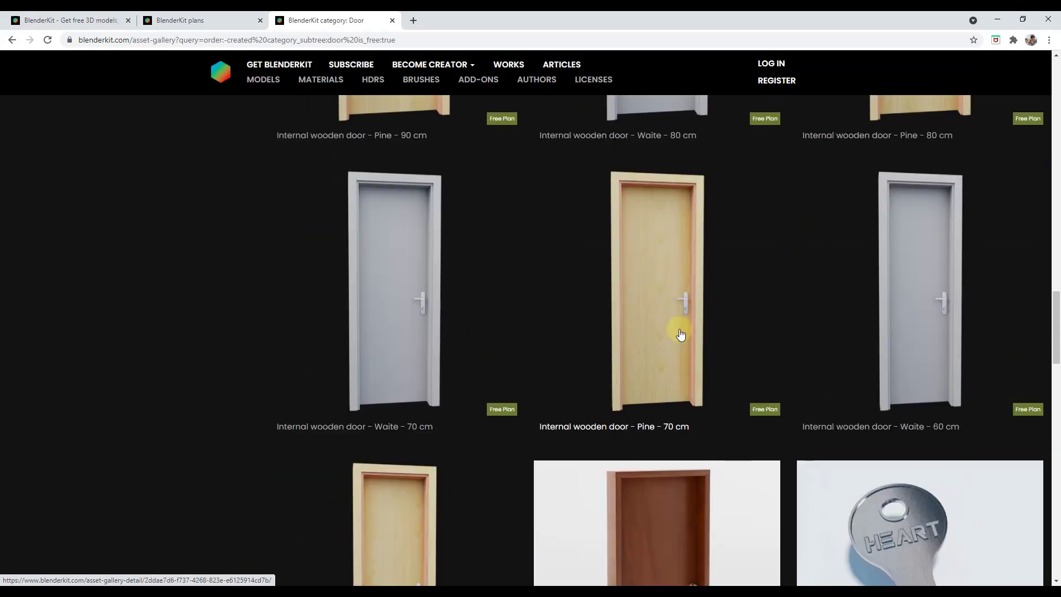
pyautogui.scroll(10, 654, 320)
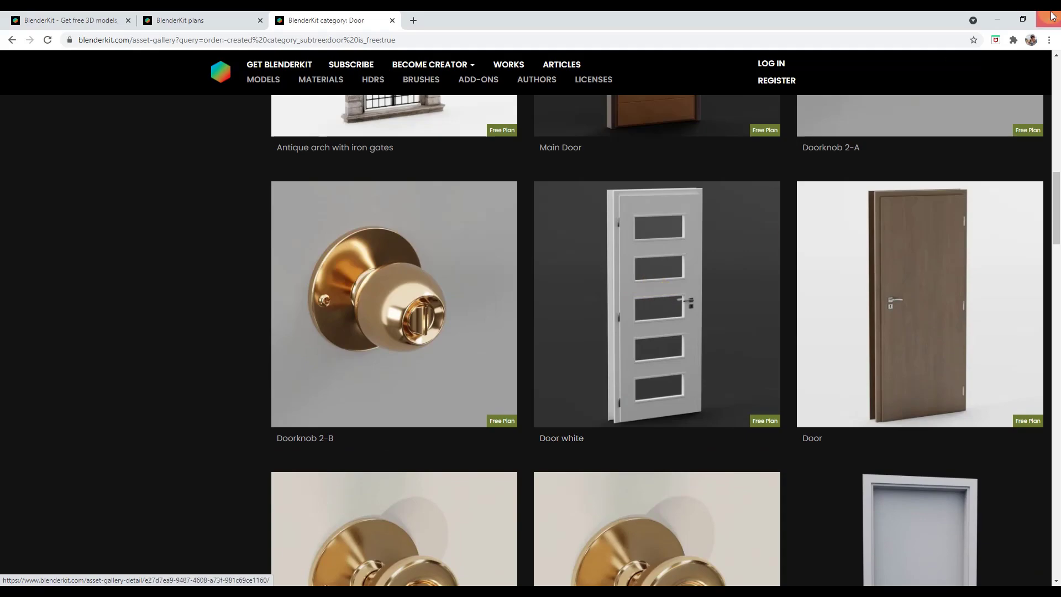
# Switch to Blender, close the preferences and search the BlenderKit models for "sofa"
pyautogui.click(999, 19)
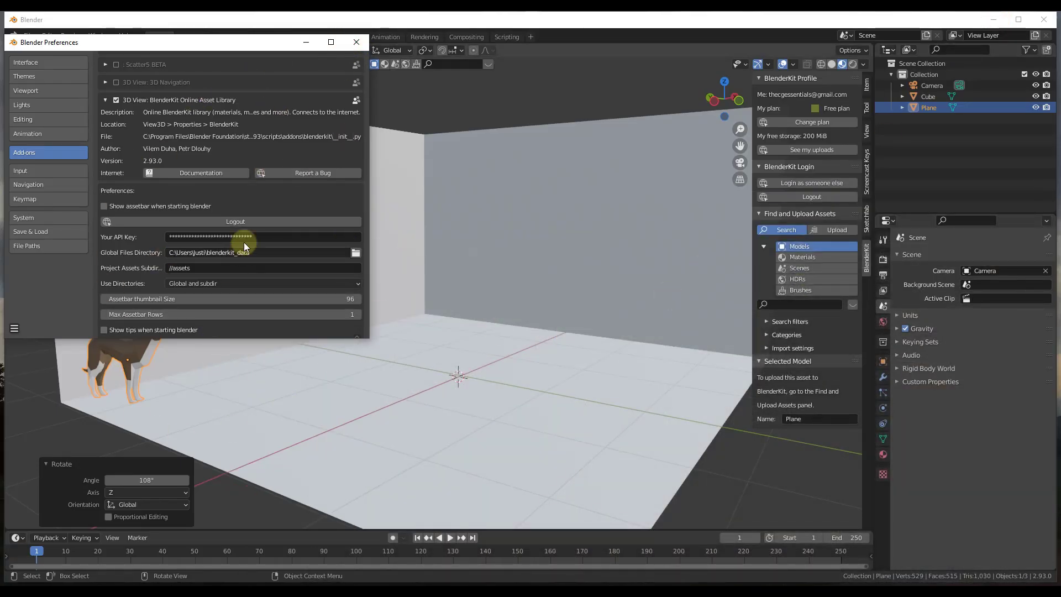
pyautogui.click(363, 42)
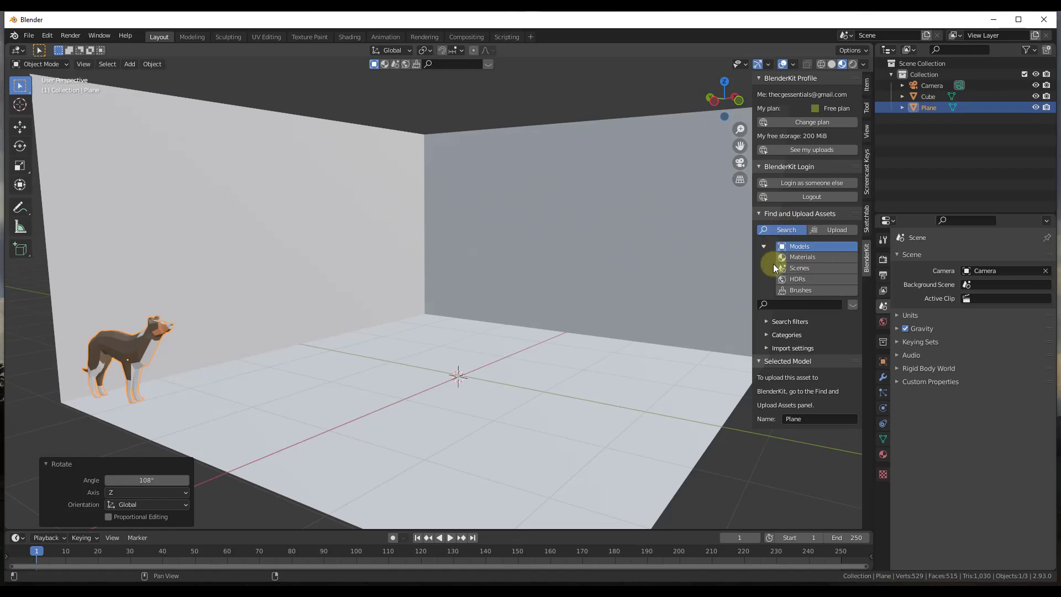
pyautogui.click(785, 305)
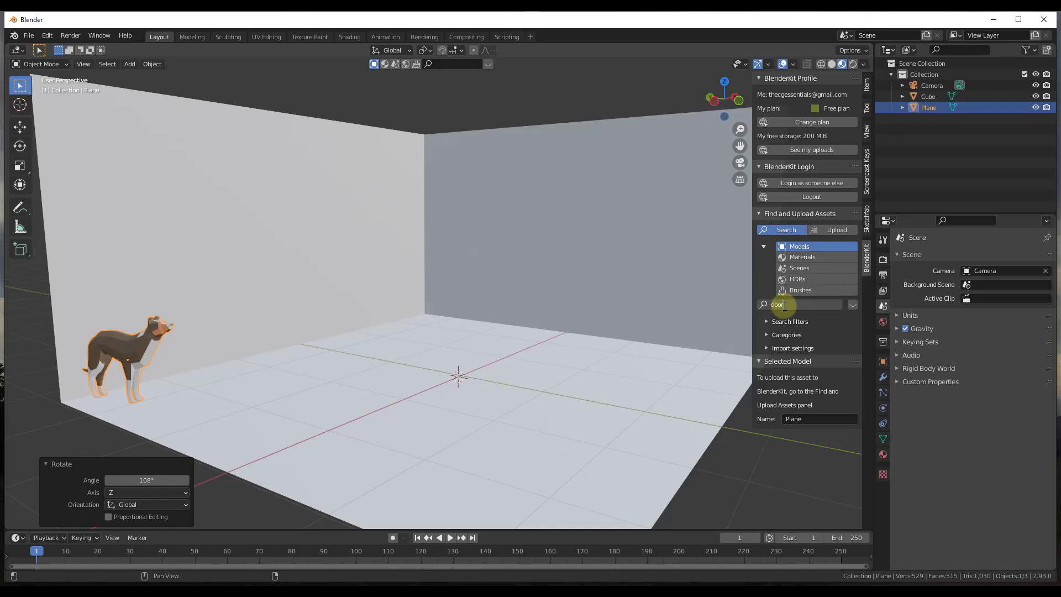
pyautogui.write('sofa')
pyautogui.press('Return')
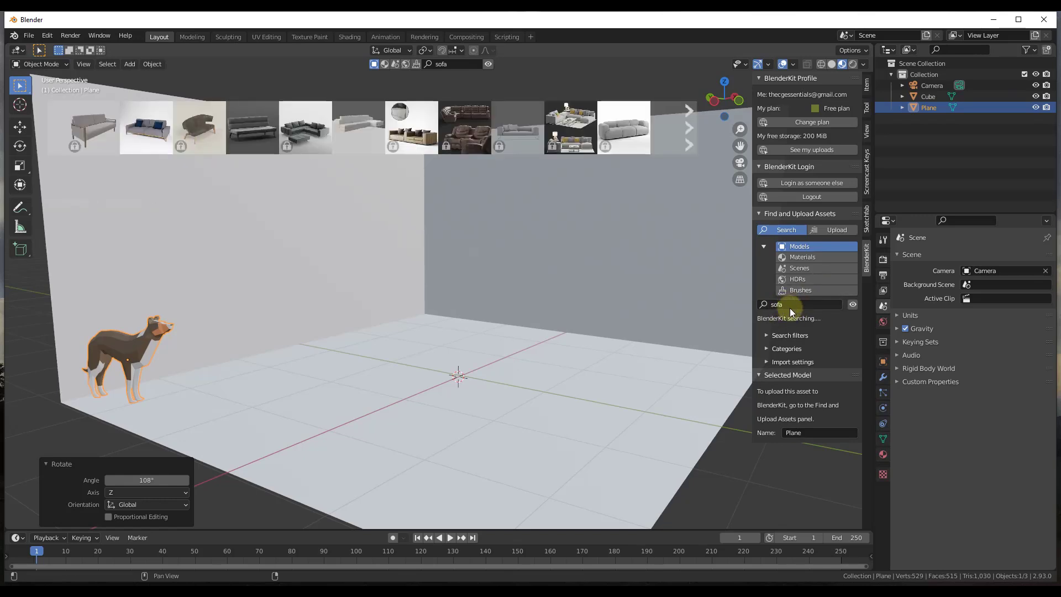
# Place the grey sofa with blue cushions from the search results on the floor near the middle of the room
pyautogui.moveTo(151, 117)
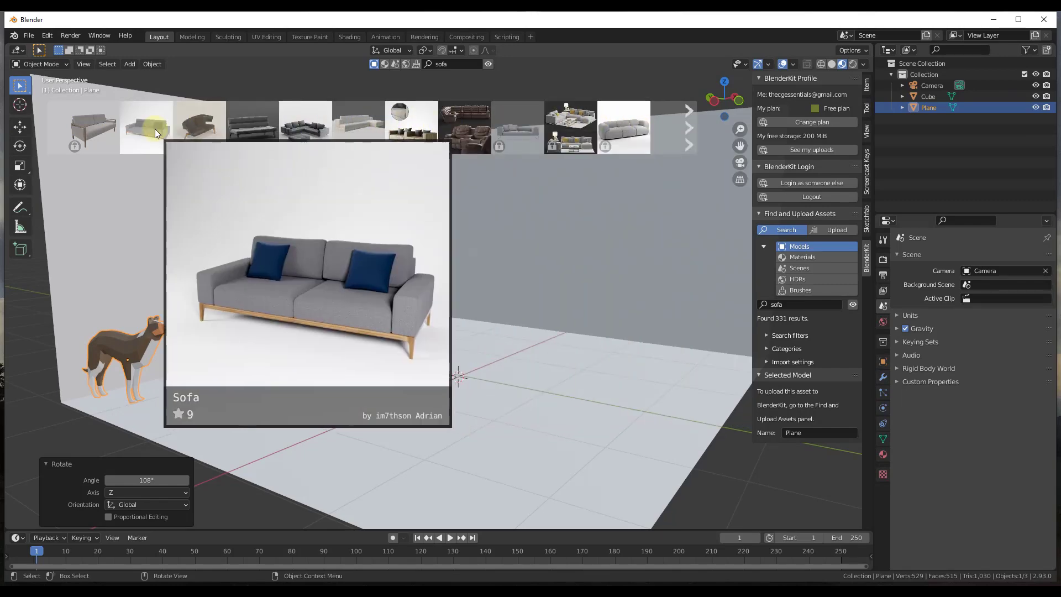
pyautogui.moveTo(155, 128); pyautogui.dragTo(446, 364)
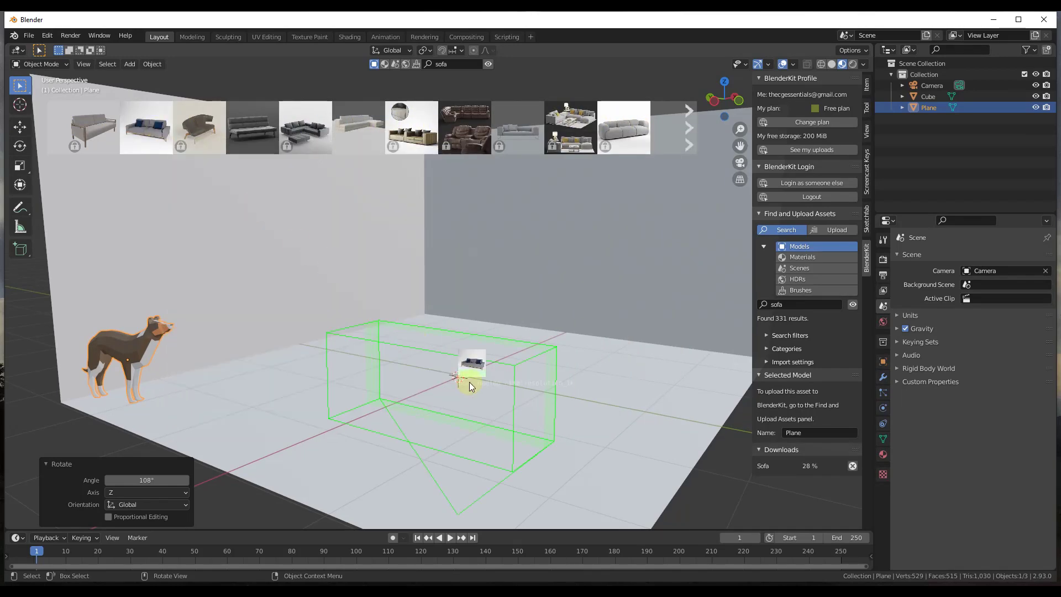
pyautogui.scroll(4, 476, 434)
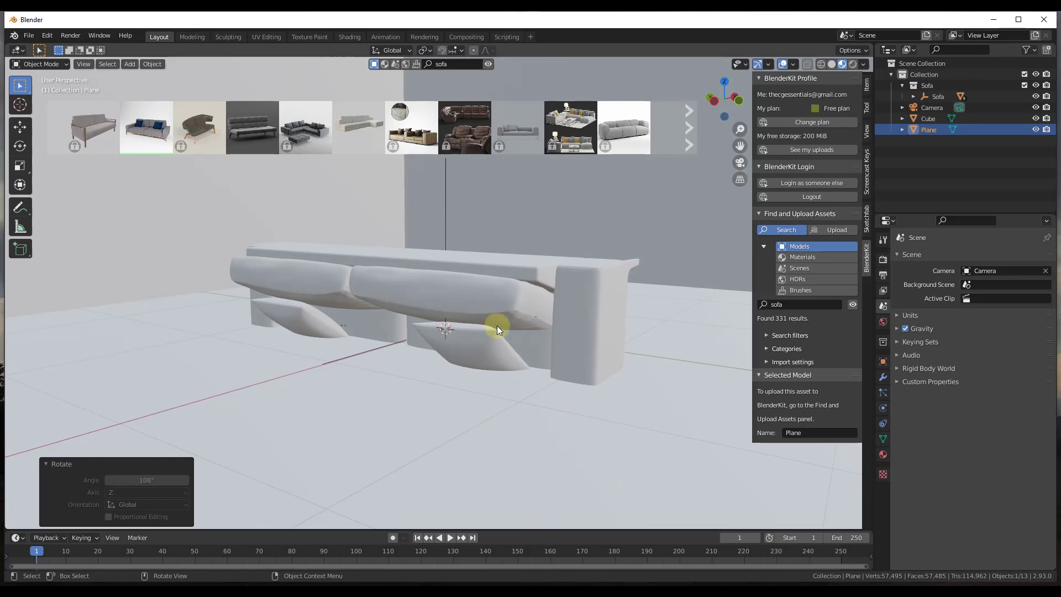
pyautogui.scroll(-2, 496, 326)
pyautogui.scroll(1, 496, 327)
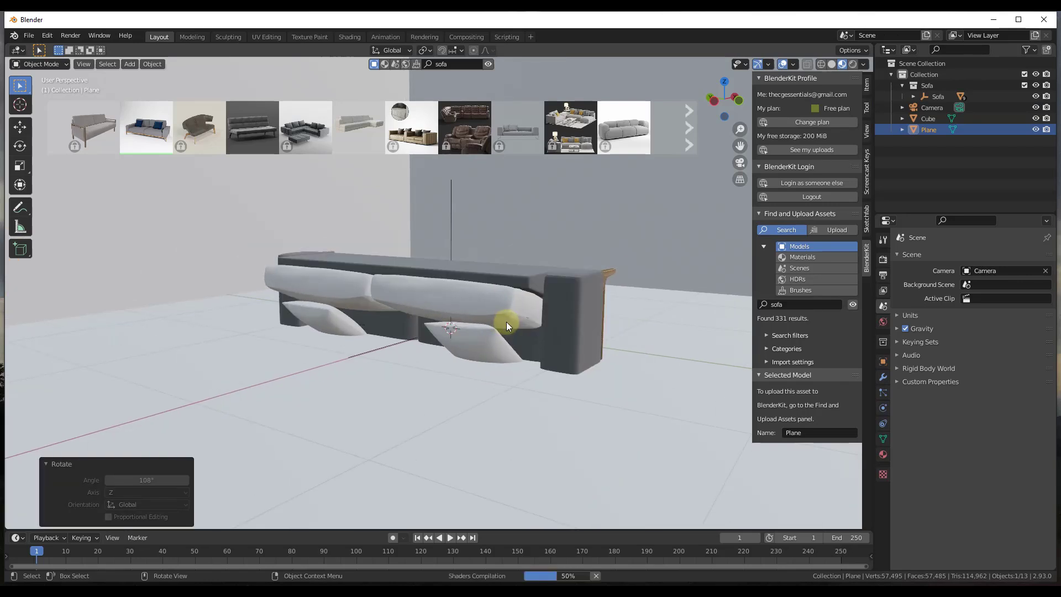
# Select all objects of the Sofa collection and rotate them 90° about the global Y axis
pyautogui.click(508, 321)
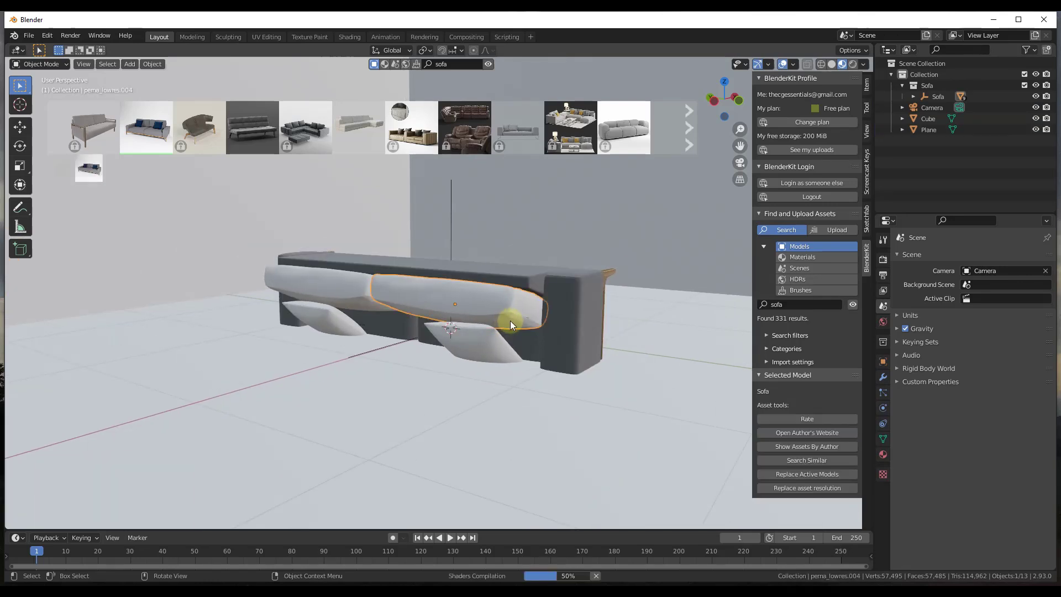
pyautogui.click(936, 97)
pyautogui.rightClick(927, 87)
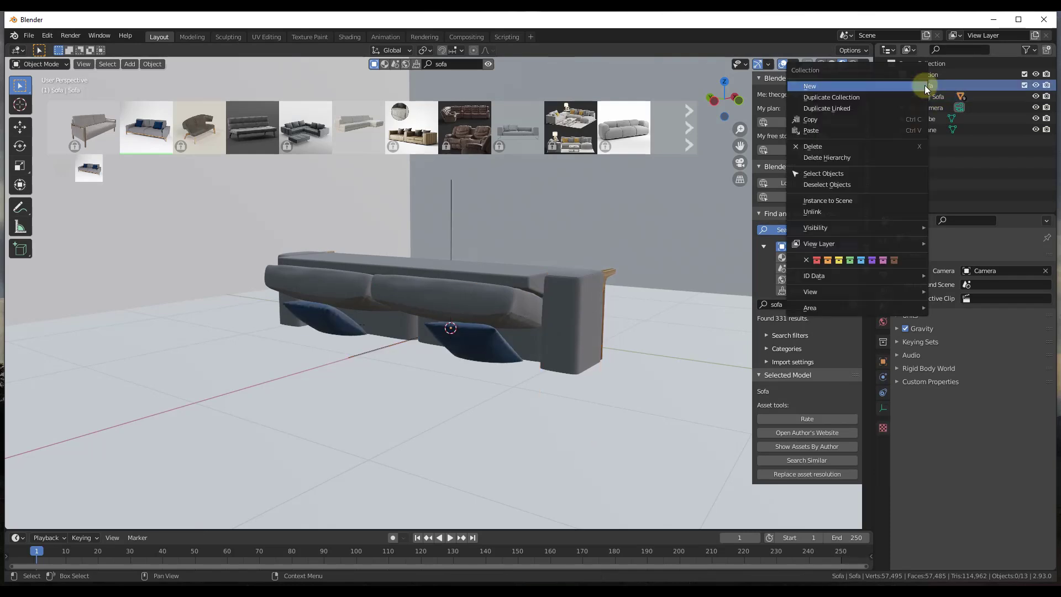
pyautogui.click(832, 174)
pyautogui.press('r')
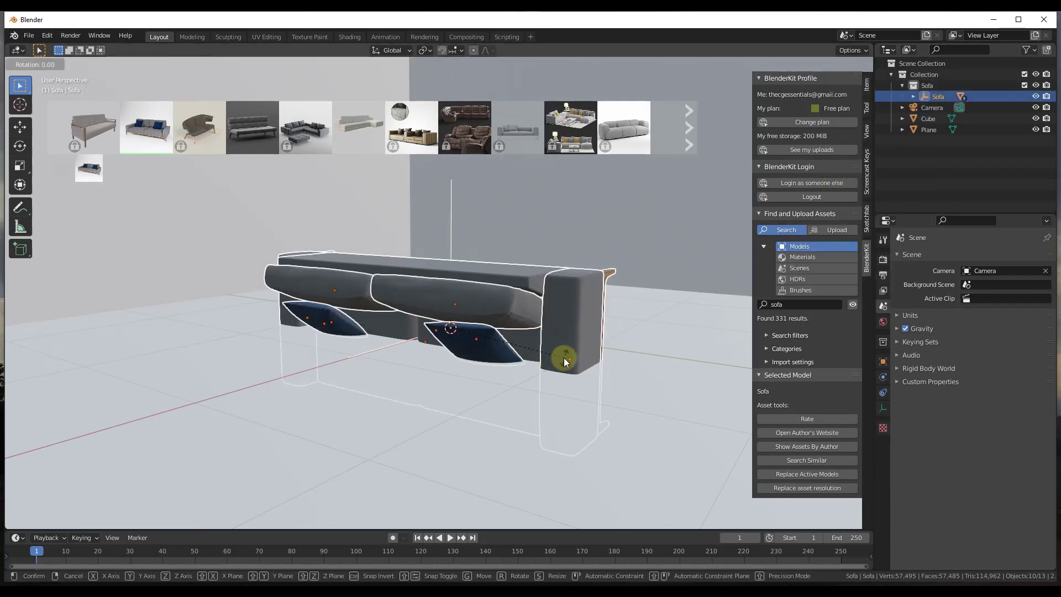
pyautogui.press('y')
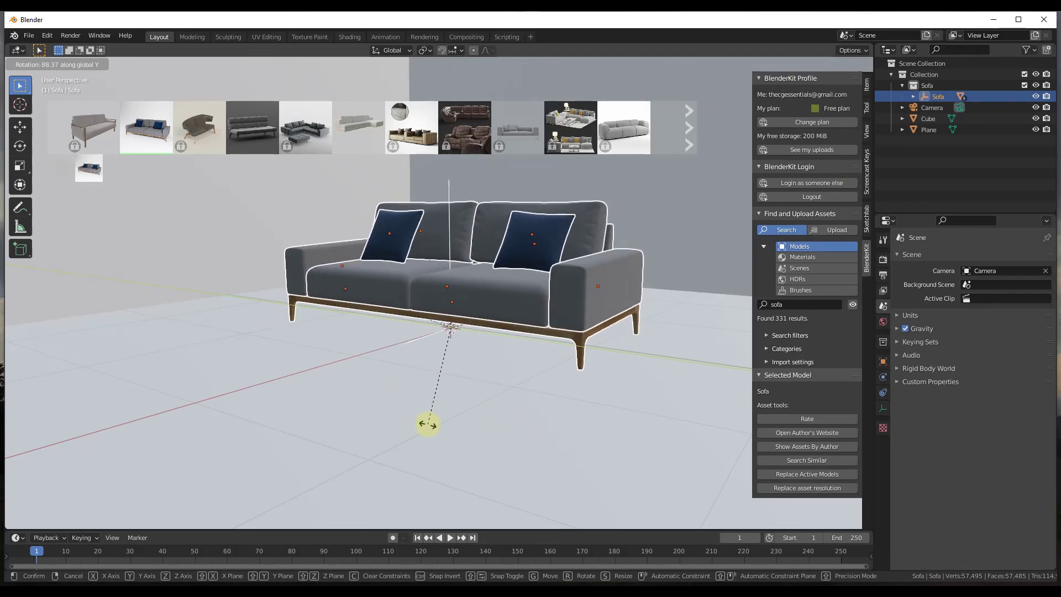
pyautogui.write('90')
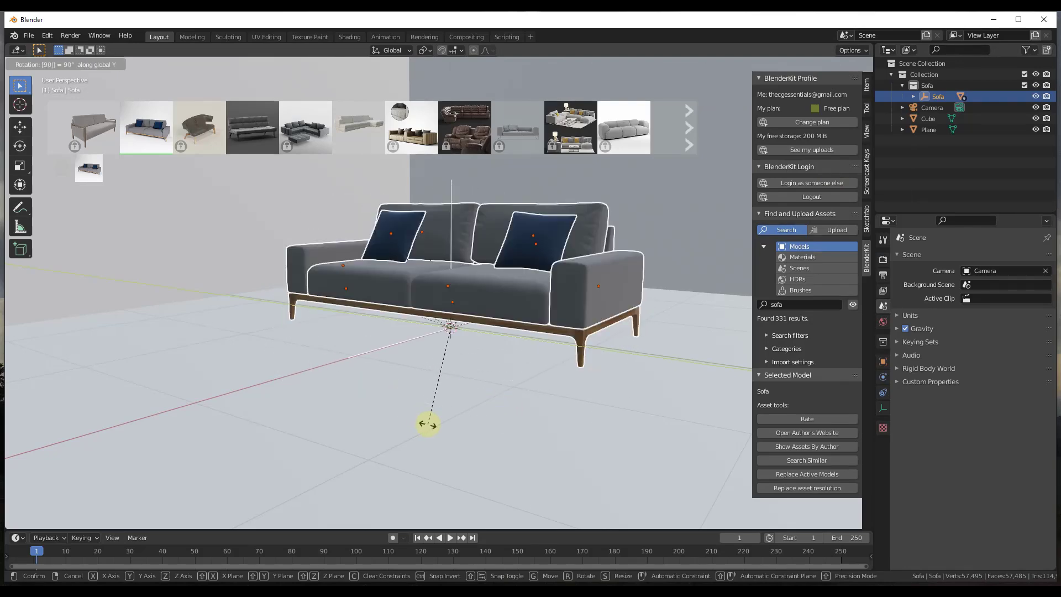
pyautogui.press('Return')
# Examine the sofa's fabric texture and wooden legs up close and from different distances
pyautogui.scroll(10, 575, 310)
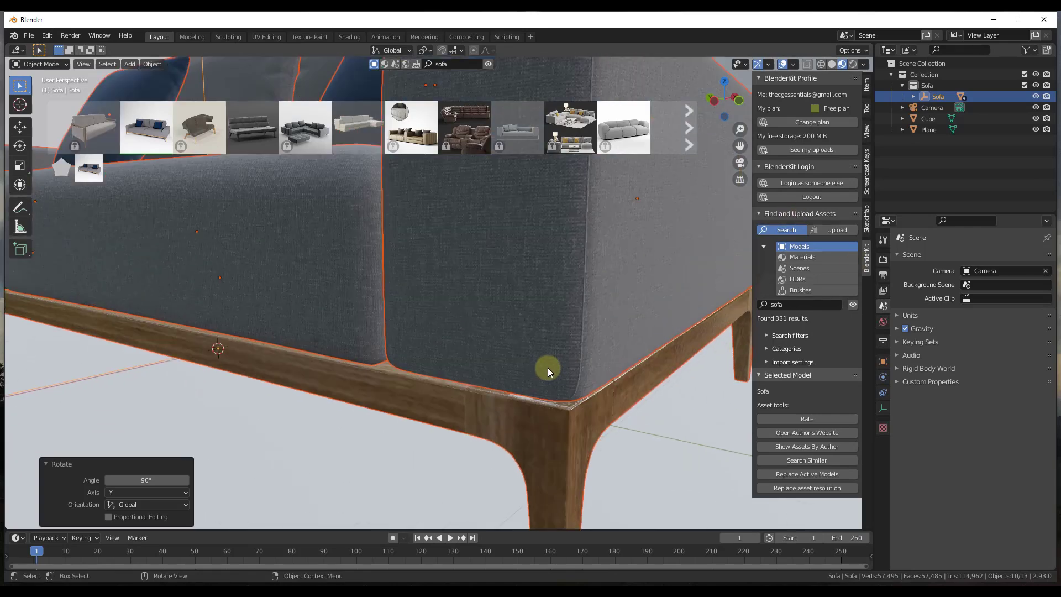
pyautogui.scroll(-8, 582, 348)
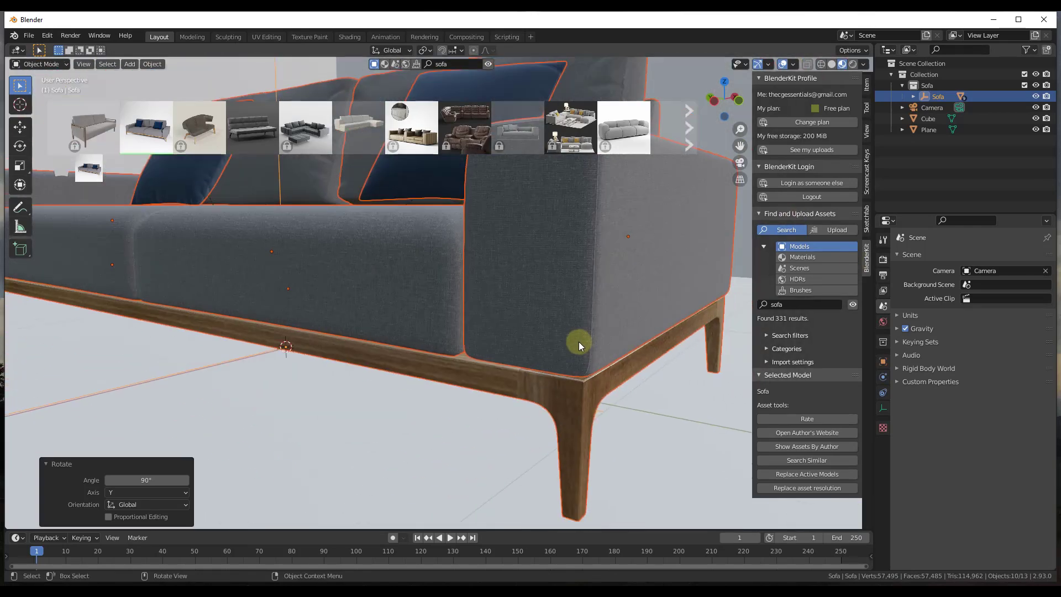
pyautogui.moveTo(579, 329); pyautogui.dragTo(493, 271, button='middle')
pyautogui.scroll(-2, 306, 215)
pyautogui.scroll(6, 274, 214)
pyautogui.scroll(-6, 407, 274)
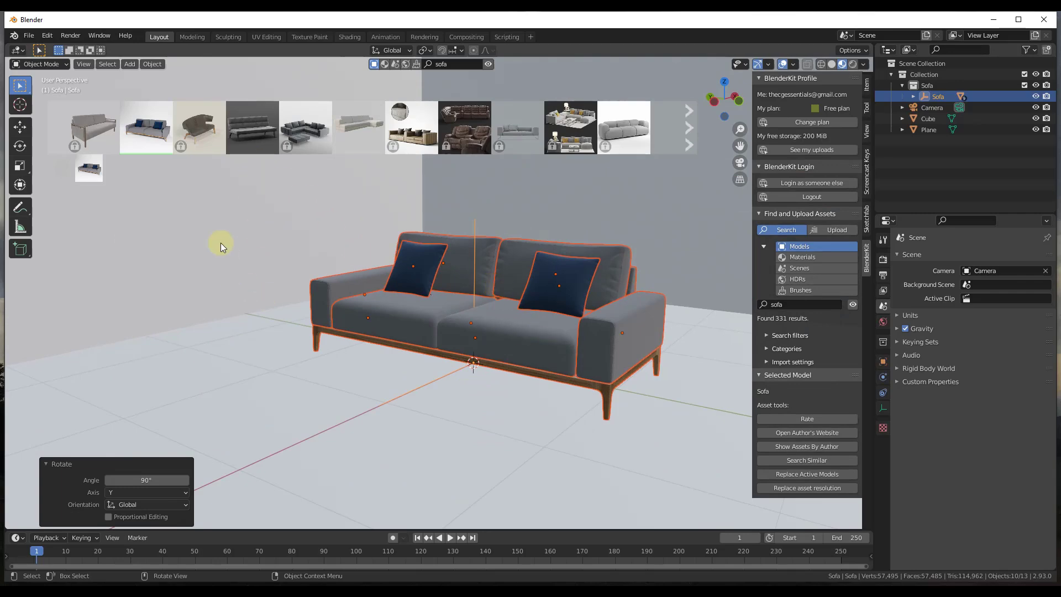
# Preview other sofa models in the asset bar, including the brown leather sofa and the Swell Sofa
pyautogui.moveTo(178, 140)
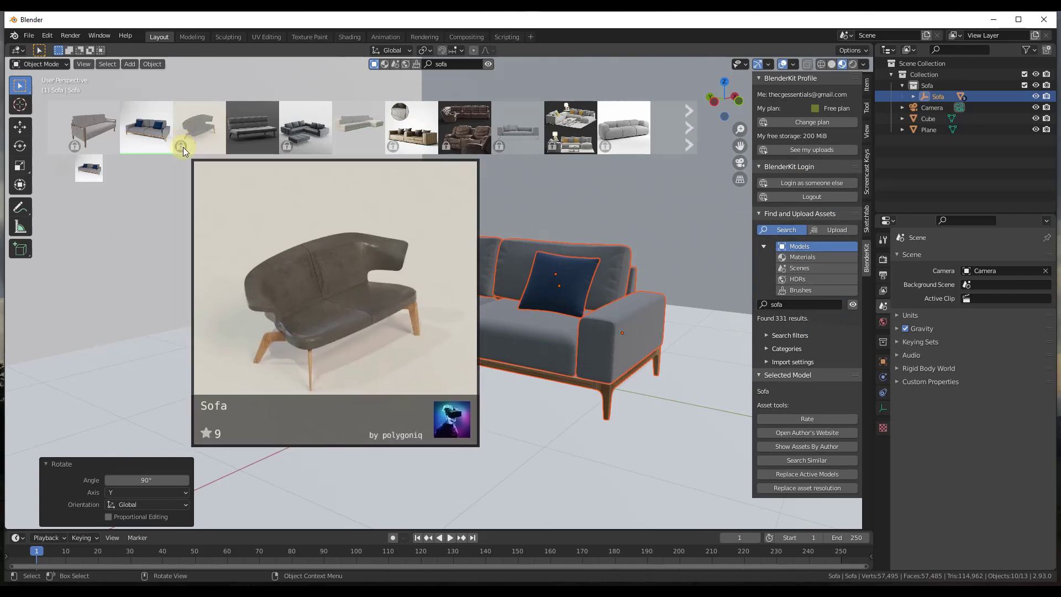
pyautogui.moveTo(560, 112)
pyautogui.moveTo(647, 125)
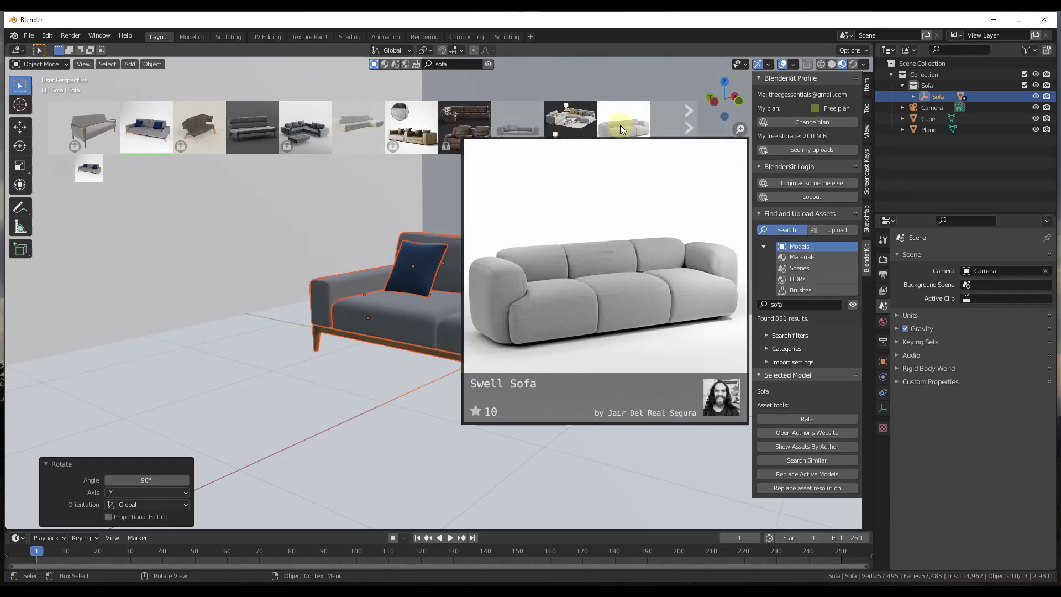
pyautogui.moveTo(348, 130)
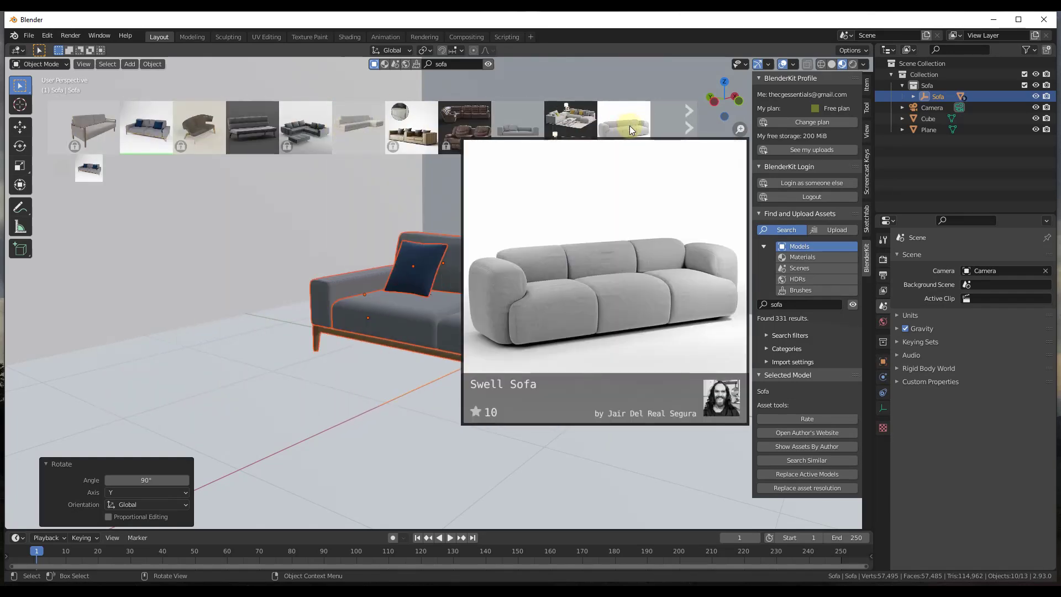
# Hide the asset bar with the sofa results and show it again
pyautogui.moveTo(459, 124)
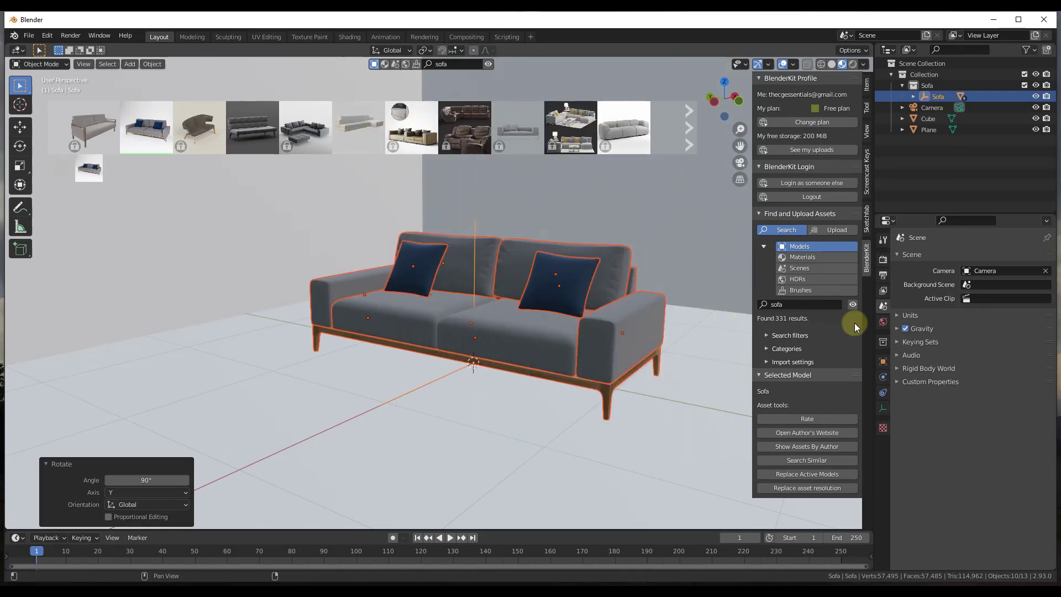
pyautogui.click(854, 304)
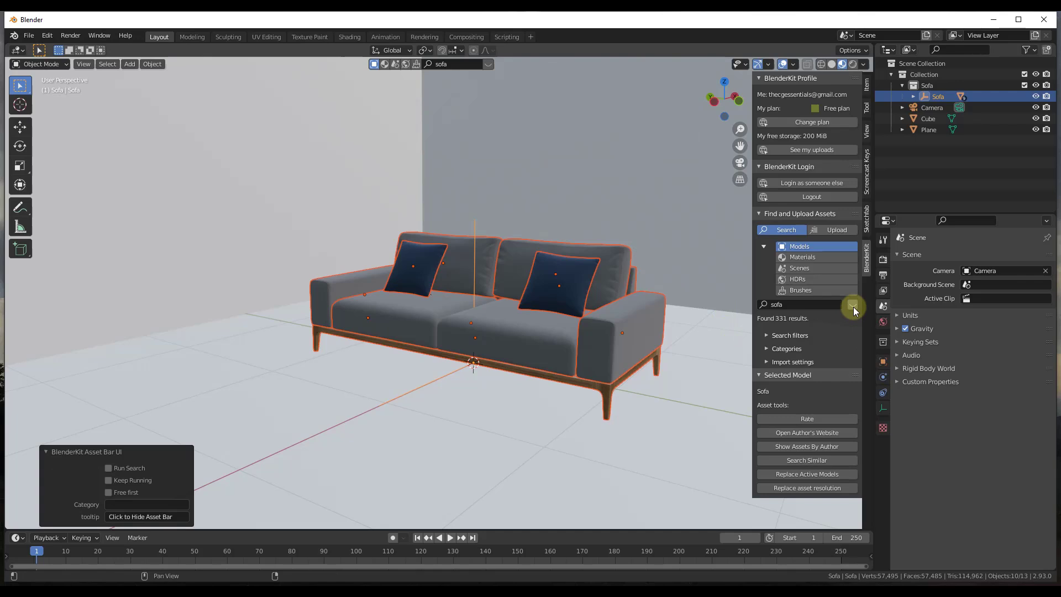
pyautogui.click(853, 305)
# Expand the search filters for models and search the model library for "chair"
pyautogui.click(769, 362)
pyautogui.keyDown('ctrl'); pyautogui.click(768, 335); pyautogui.keyUp('ctrl')
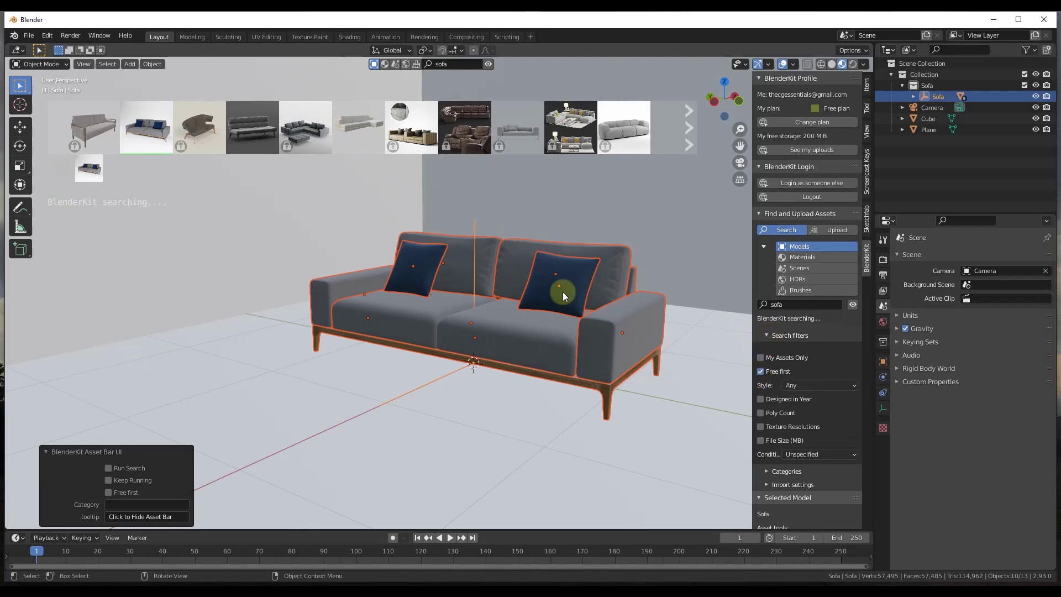
pyautogui.scroll(-1, 525, 351)
pyautogui.click(790, 305)
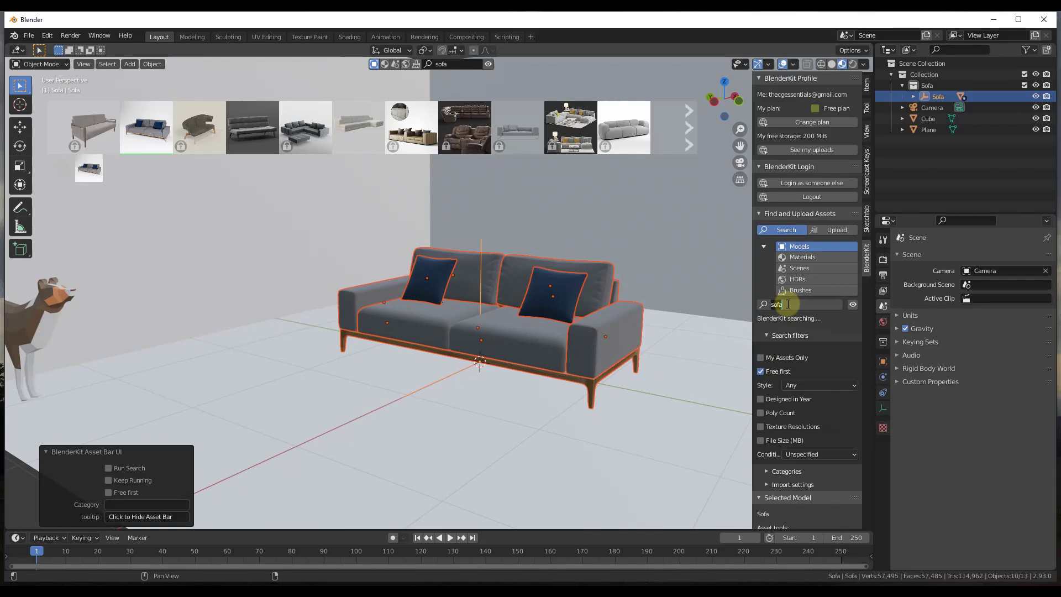
pyautogui.write('chair')
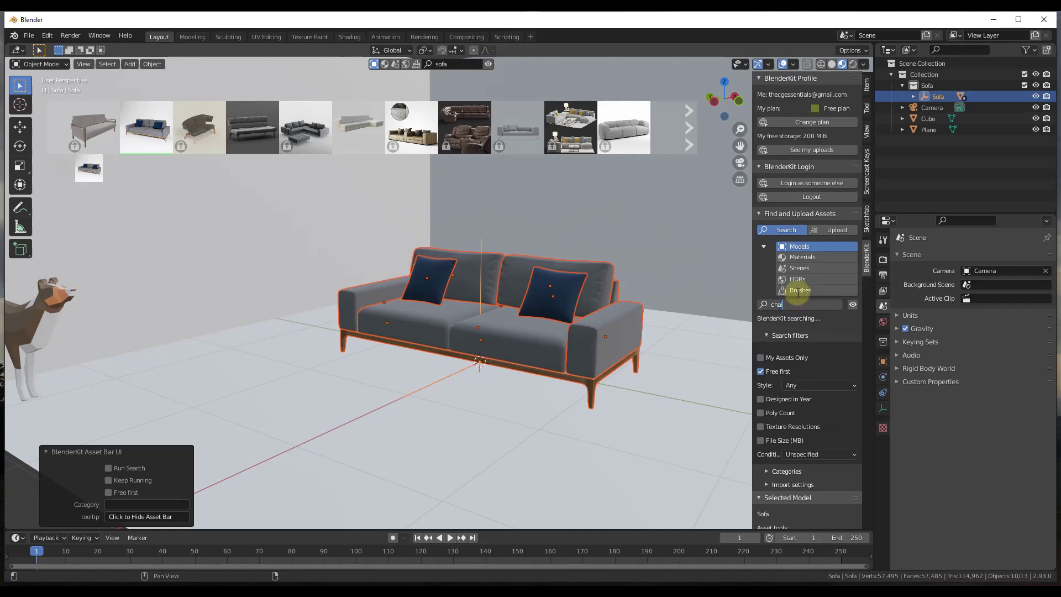
pyautogui.press('Return')
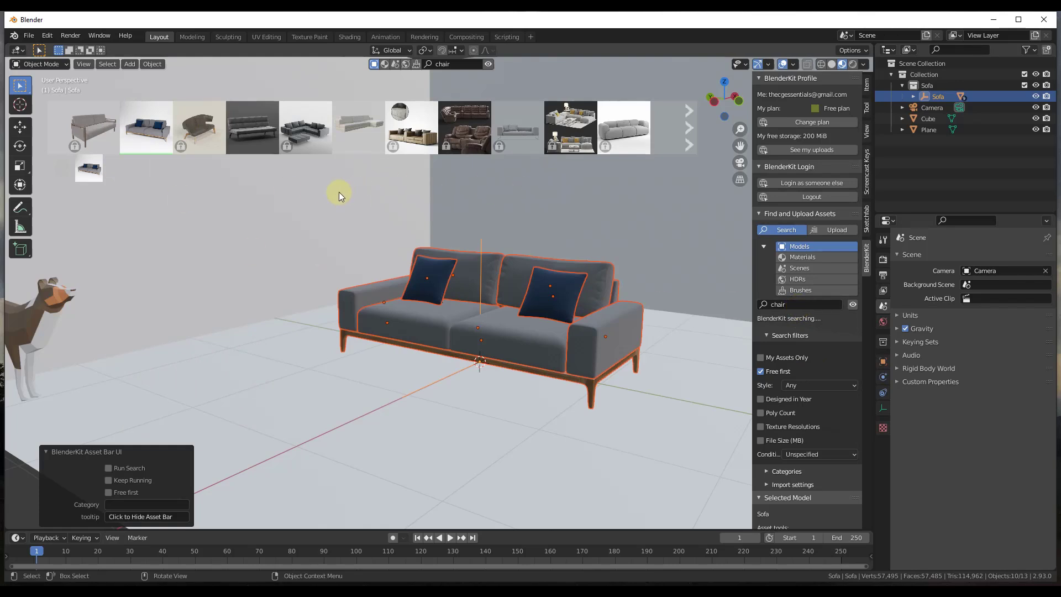
pyautogui.moveTo(298, 102)
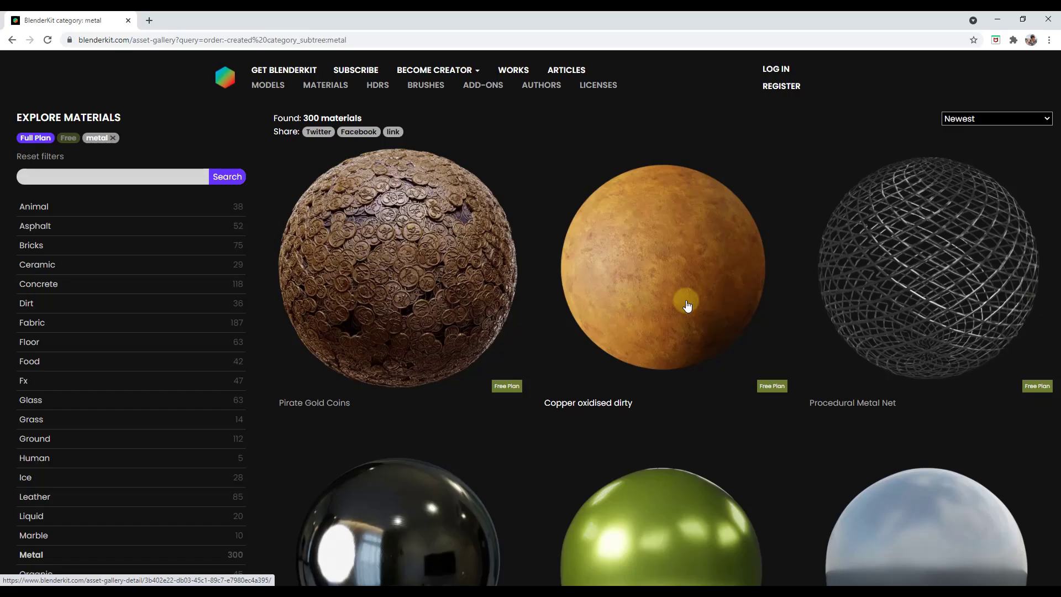
# Browse the newest metal materials in the BlenderKit web gallery, including the Scifi Panels variants
pyautogui.scroll(-8, 680, 301)
pyautogui.scroll(-5, 681, 306)
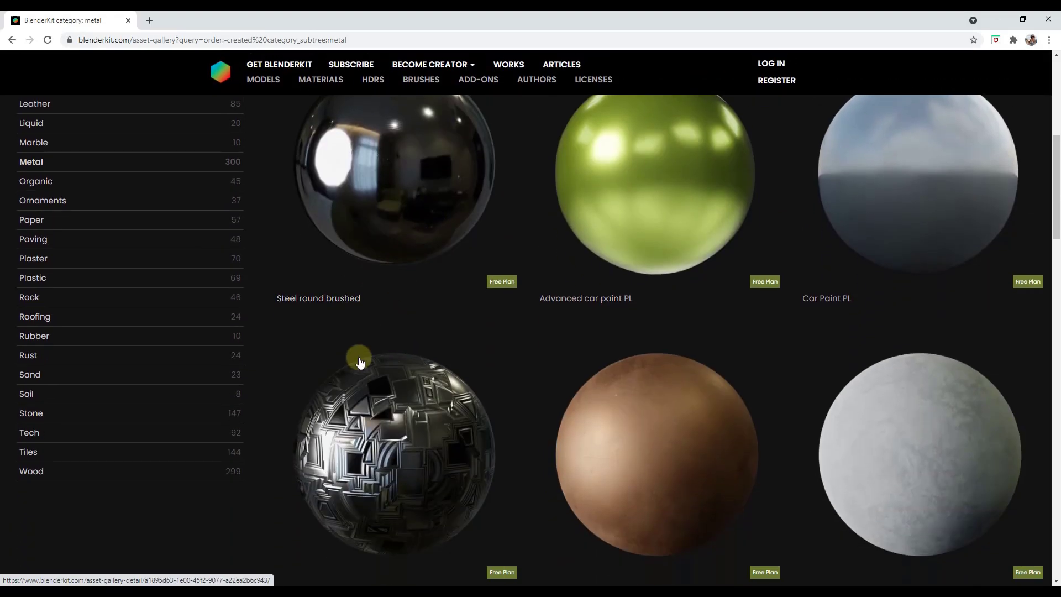
pyautogui.scroll(-4, 775, 462)
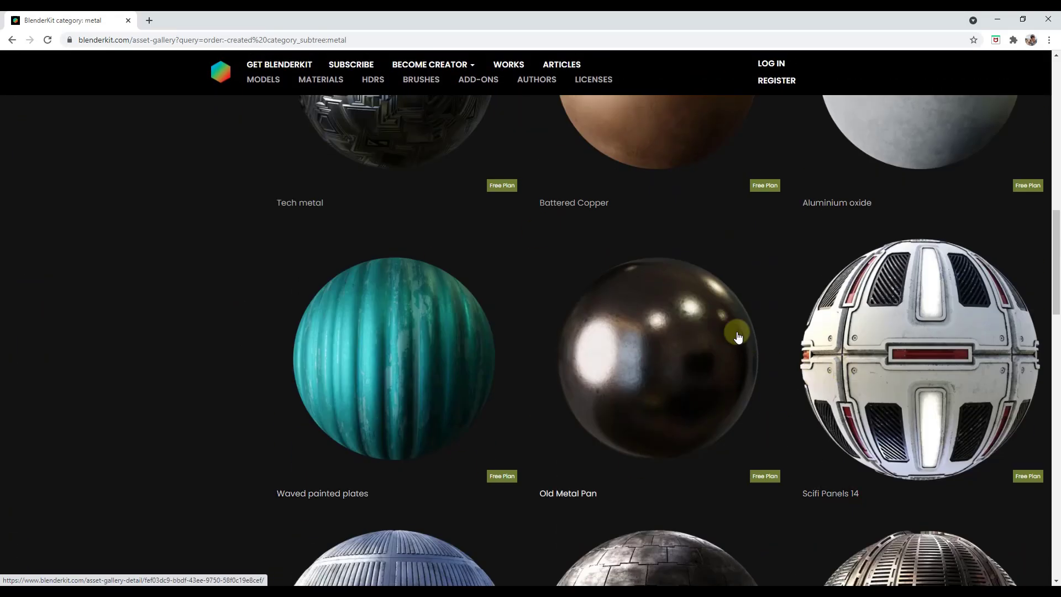
pyautogui.scroll(-6, 735, 359)
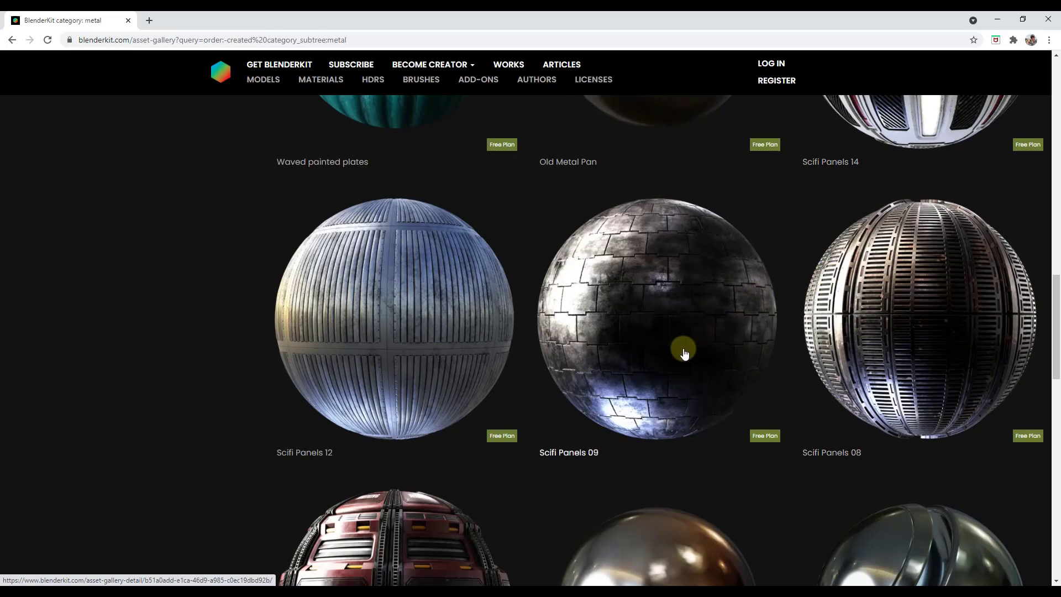
pyautogui.scroll(6, 680, 349)
pyautogui.scroll(-18, 668, 346)
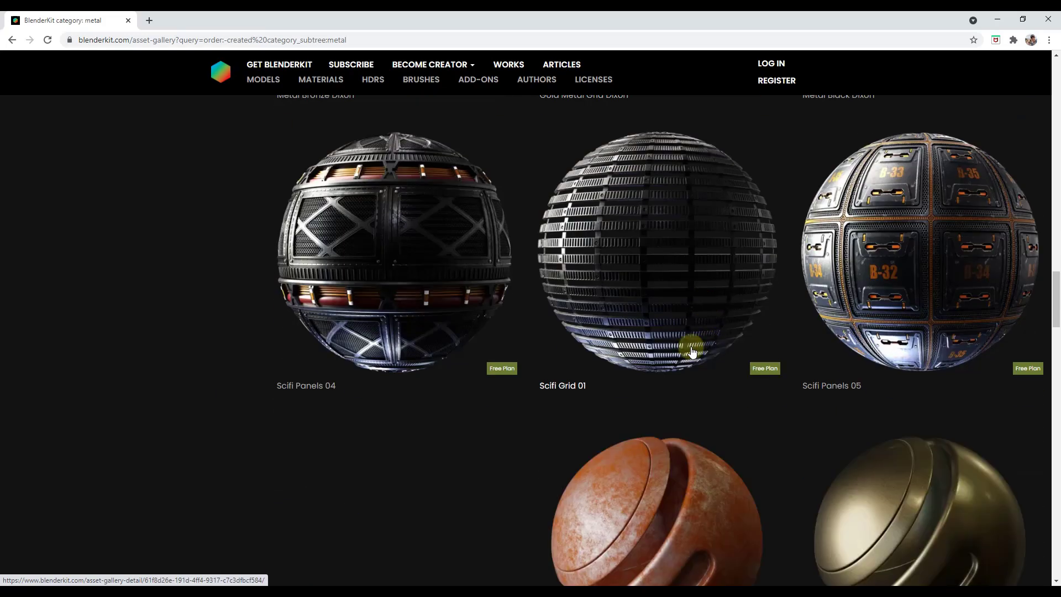
pyautogui.scroll(15, 663, 337)
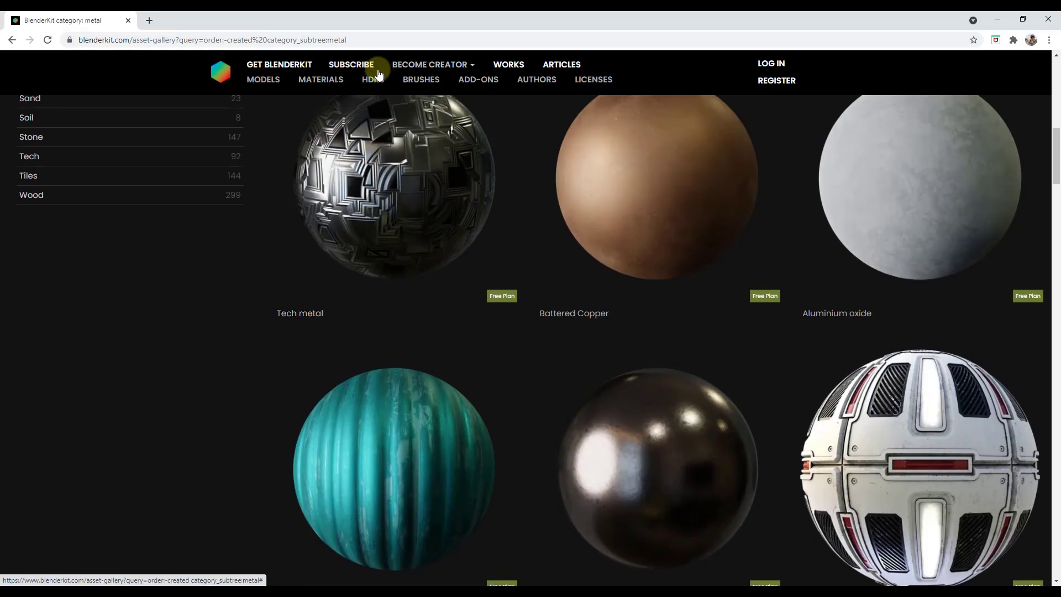
# Open the HDR gallery, look through the newest HDRs, and narrow them to the indoor Studio category
pyautogui.click(369, 82)
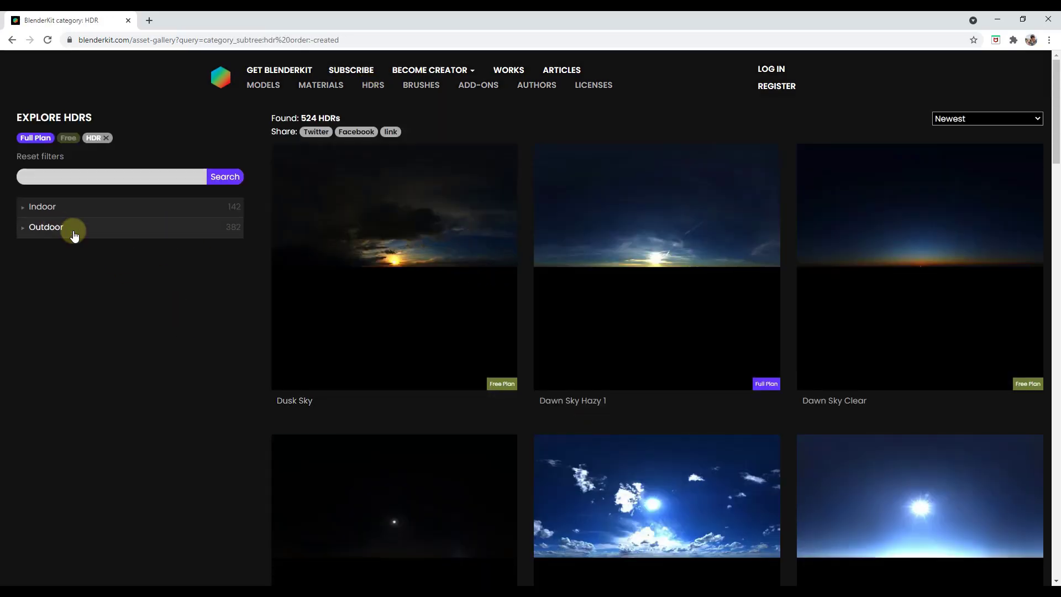
pyautogui.scroll(-4, 519, 356)
pyautogui.scroll(4, 530, 362)
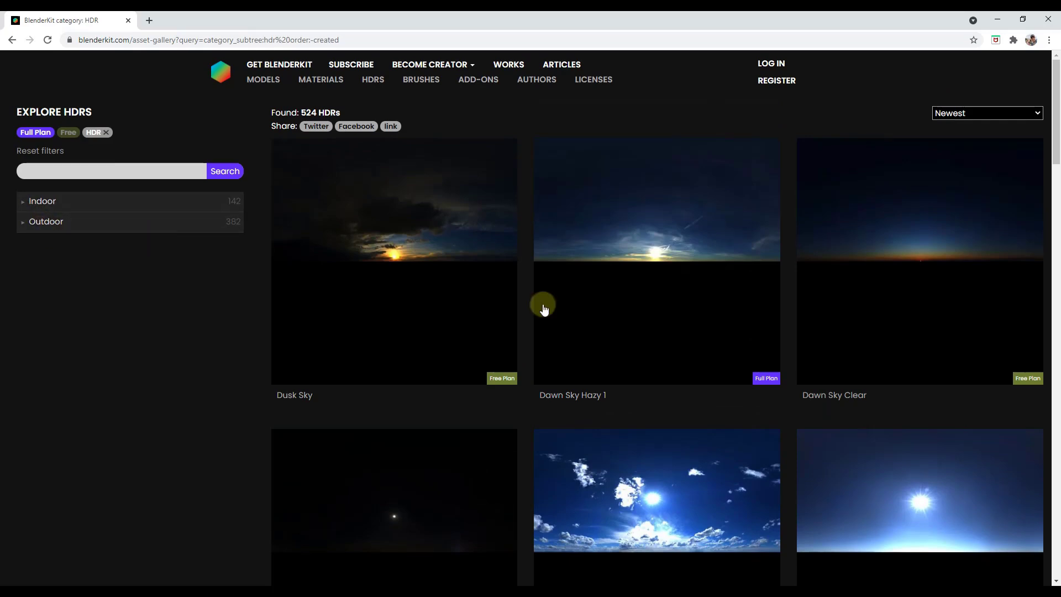
pyautogui.scroll(-9, 639, 391)
pyautogui.scroll(-5, 714, 360)
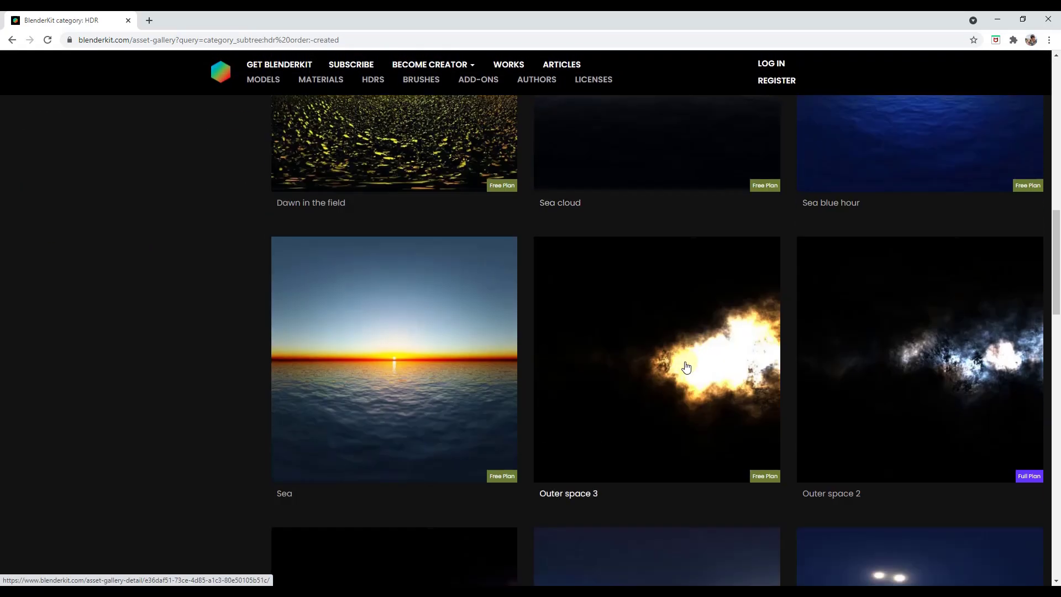
pyautogui.scroll(15, 688, 367)
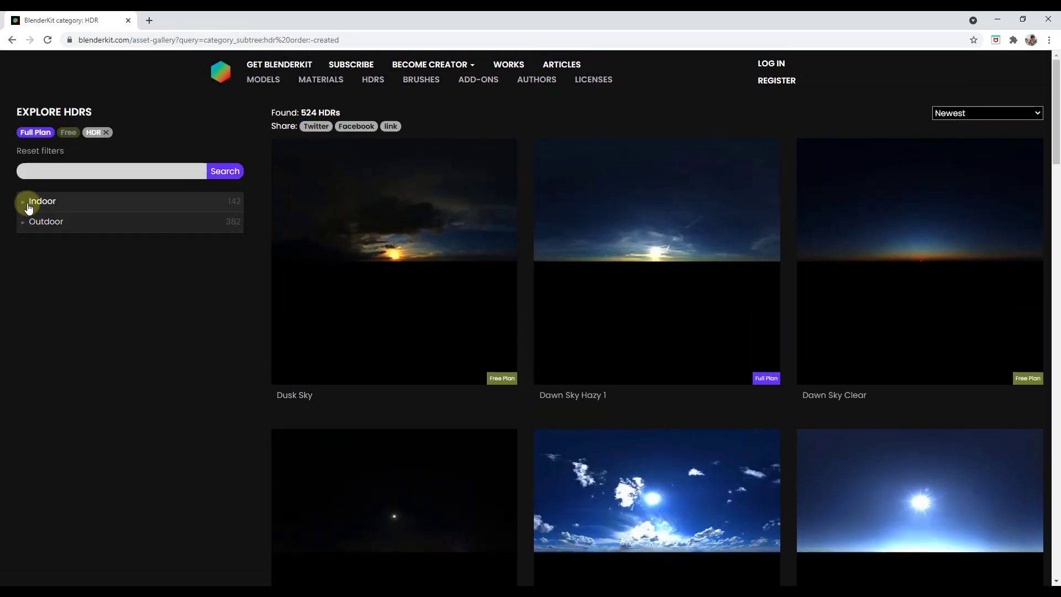
pyautogui.click(29, 205)
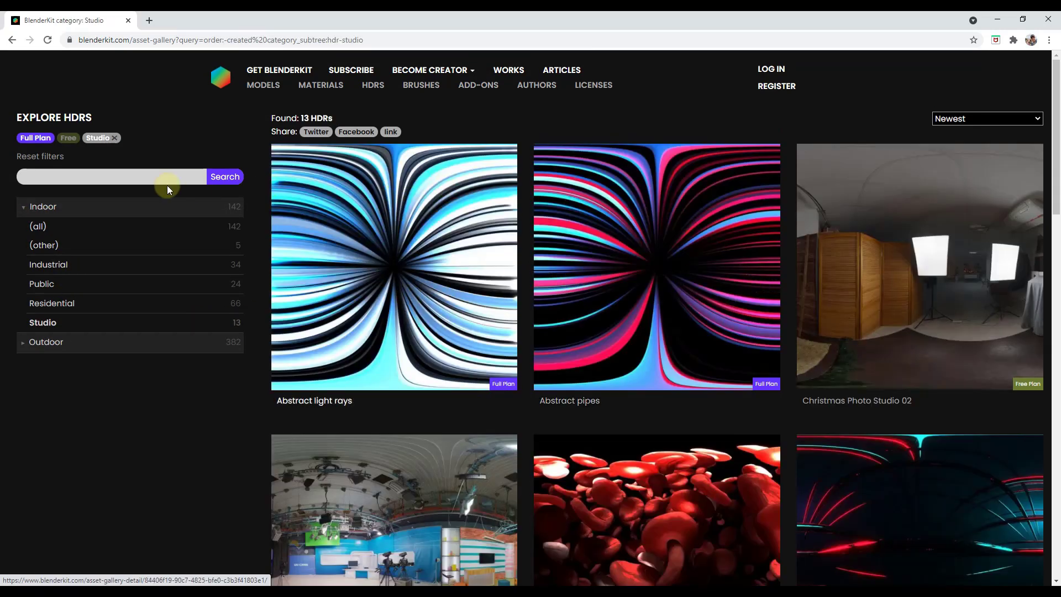
pyautogui.scroll(-14, 897, 330)
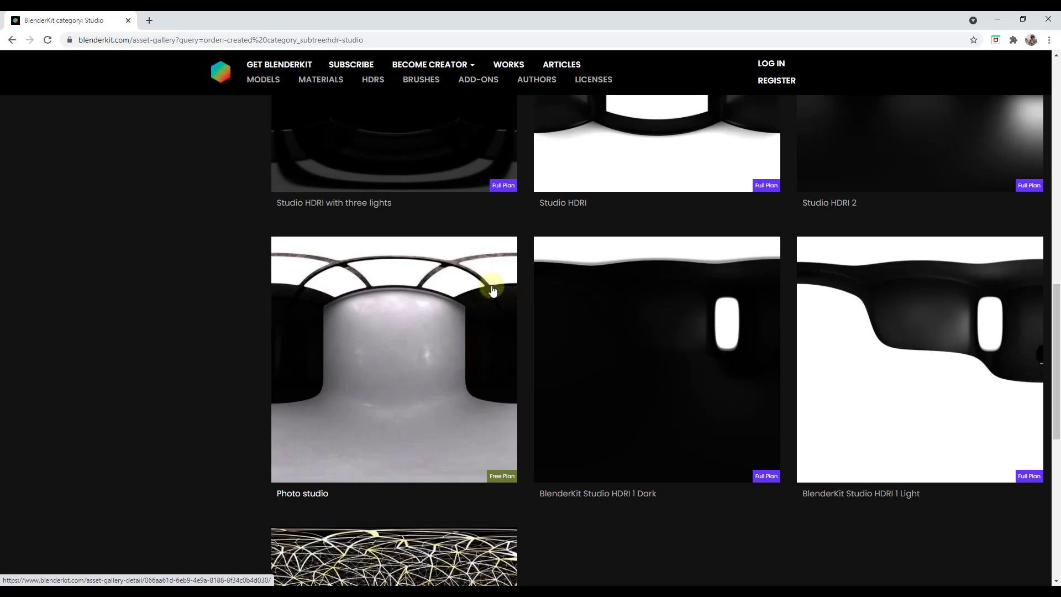
# Open the brushes gallery and examine the sculpting brushes on offer, sorted by best score
pyautogui.click(419, 86)
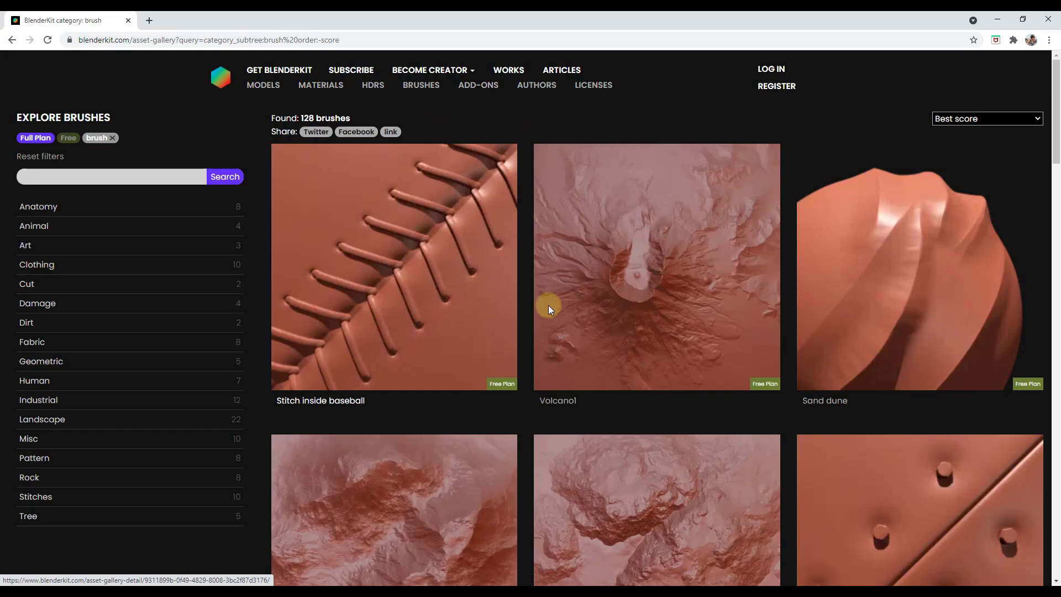
pyautogui.scroll(-10, 843, 285)
pyautogui.scroll(10, 845, 320)
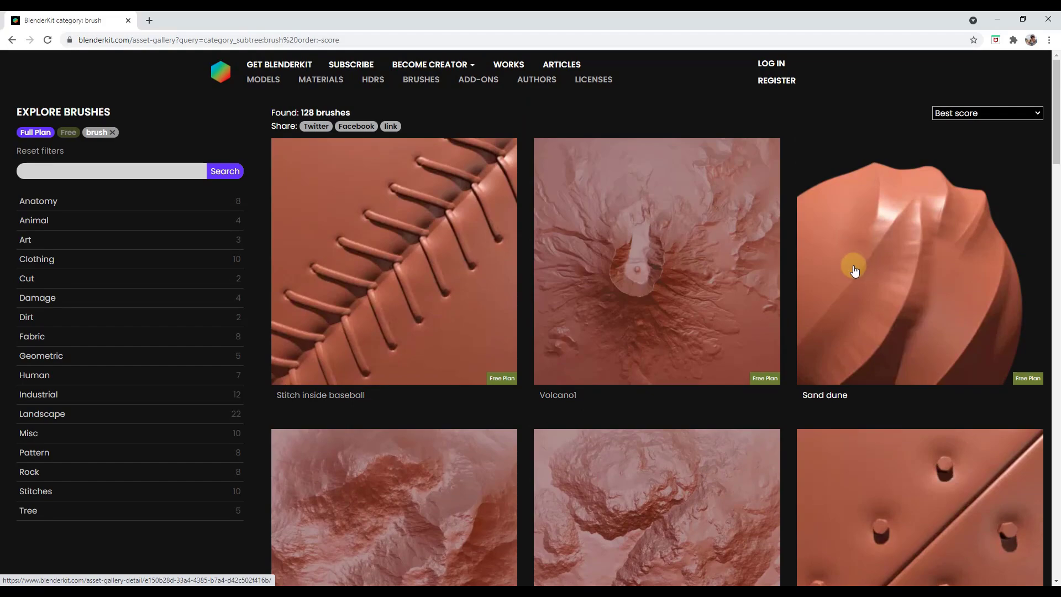
pyautogui.scroll(-5, 862, 288)
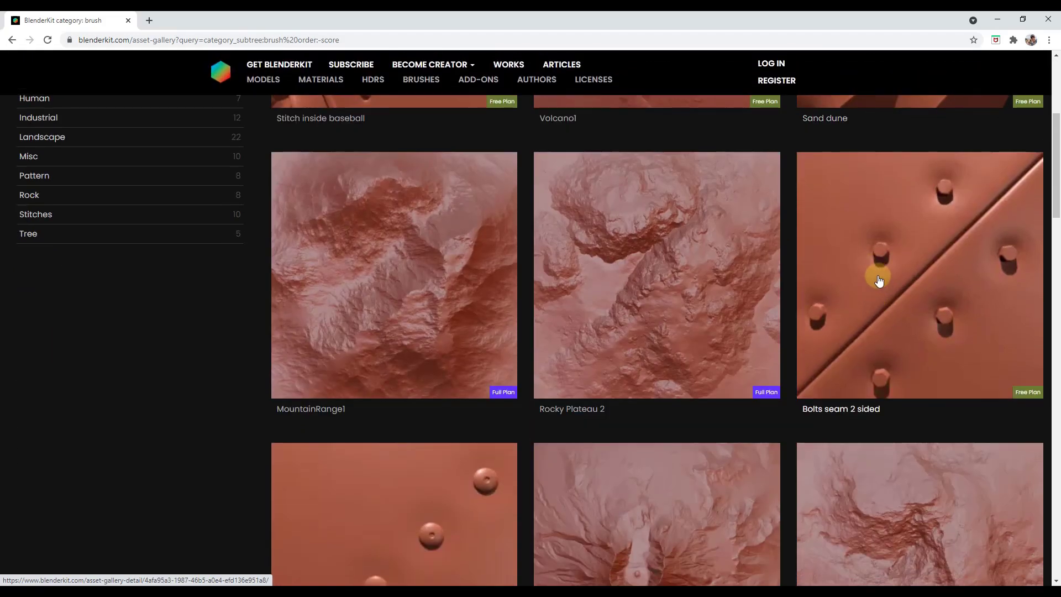
pyautogui.scroll(-14, 878, 277)
pyautogui.scroll(-7, 851, 275)
pyautogui.scroll(-5, 666, 270)
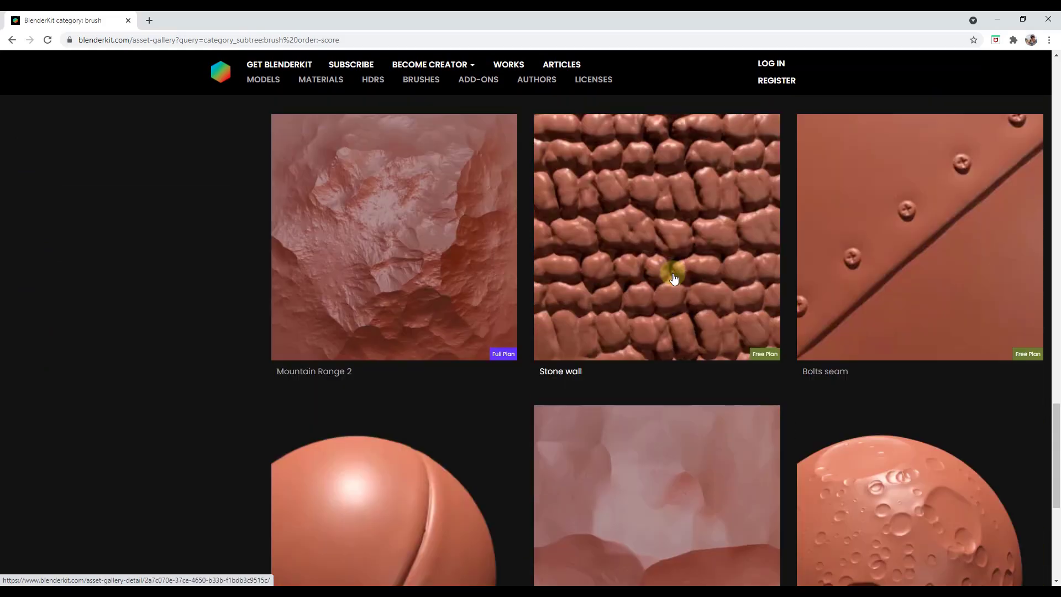
pyautogui.scroll(-4, 677, 281)
pyautogui.scroll(8, 687, 284)
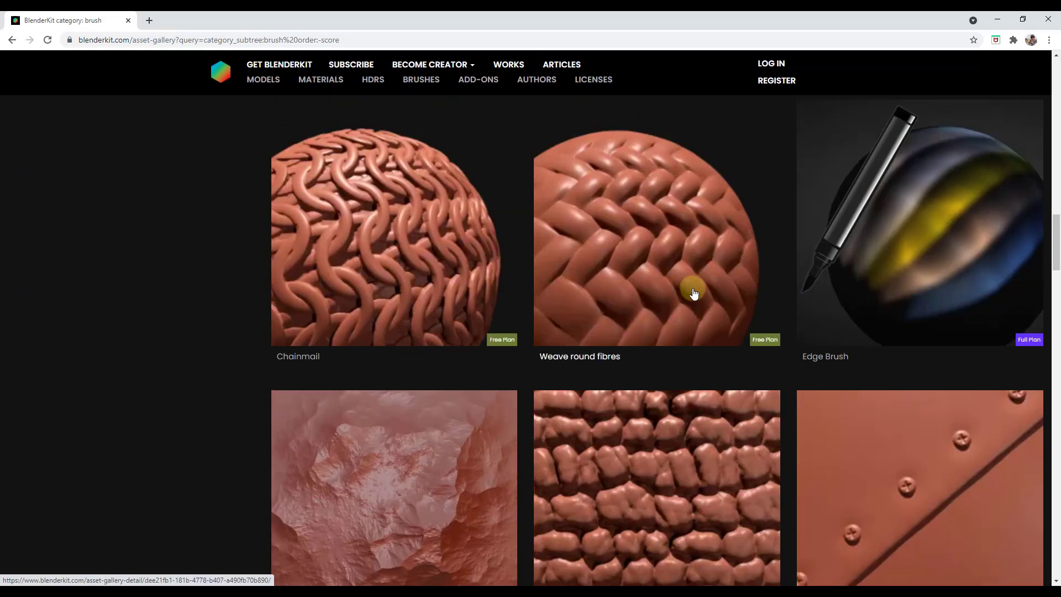
pyautogui.scroll(5, 664, 265)
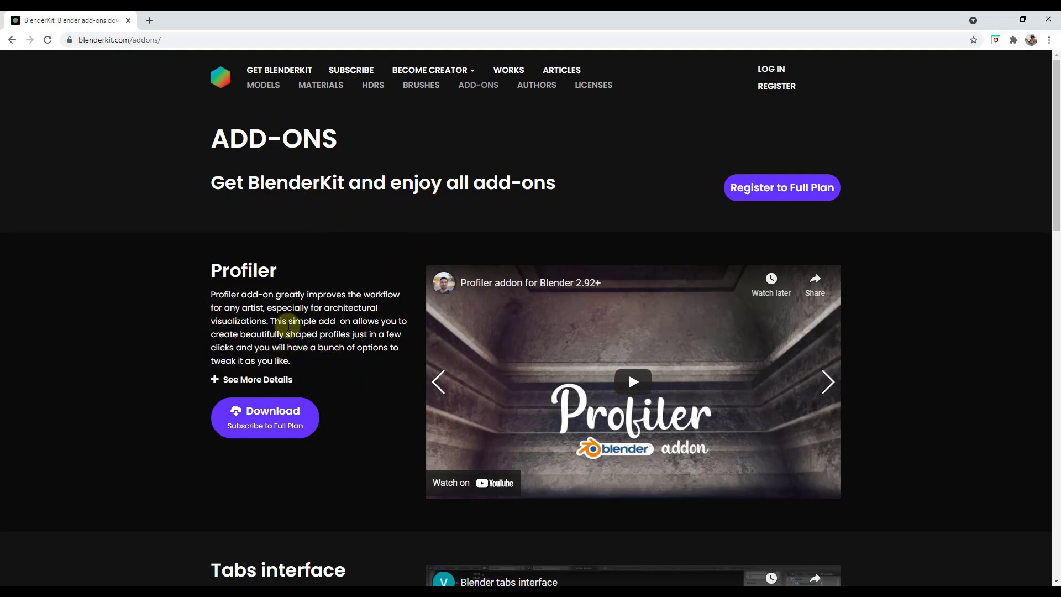
# Read through the BlenderKit add-ons page, covering Profiler, Tabs interface, Cobweb and Optiloops
pyautogui.moveTo(255, 331); pyautogui.dragTo(363, 333)
pyautogui.scroll(-4, 337, 244)
pyautogui.scroll(-3, 361, 206)
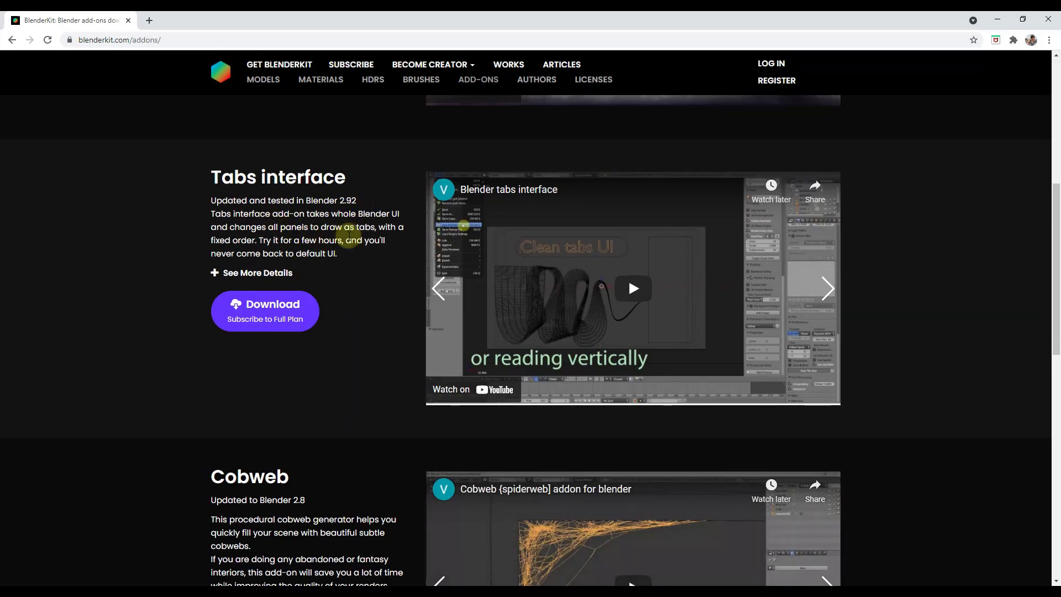
pyautogui.scroll(-6, 348, 239)
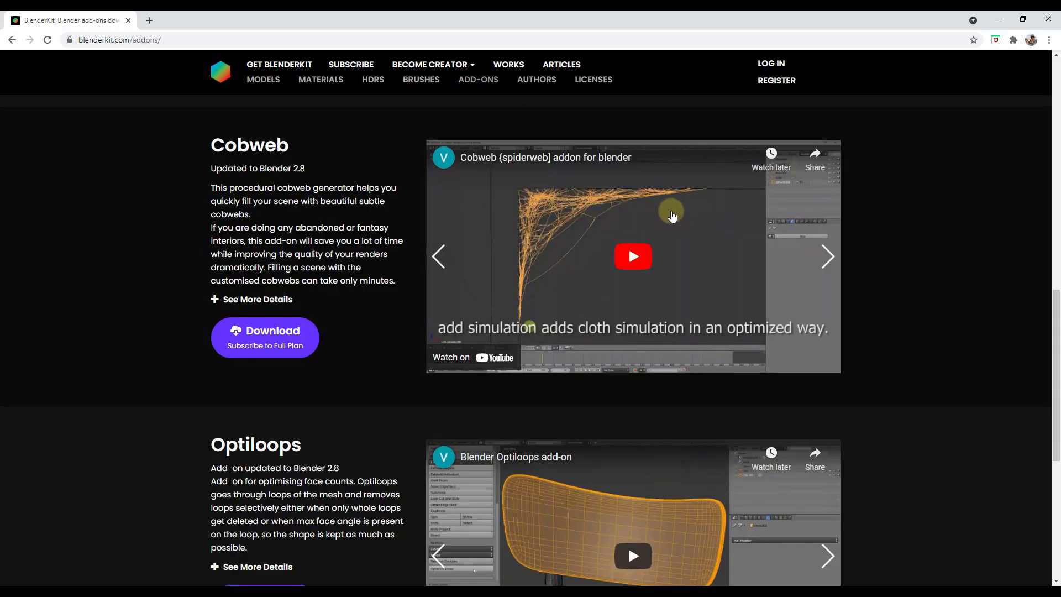
pyautogui.scroll(-5, 672, 216)
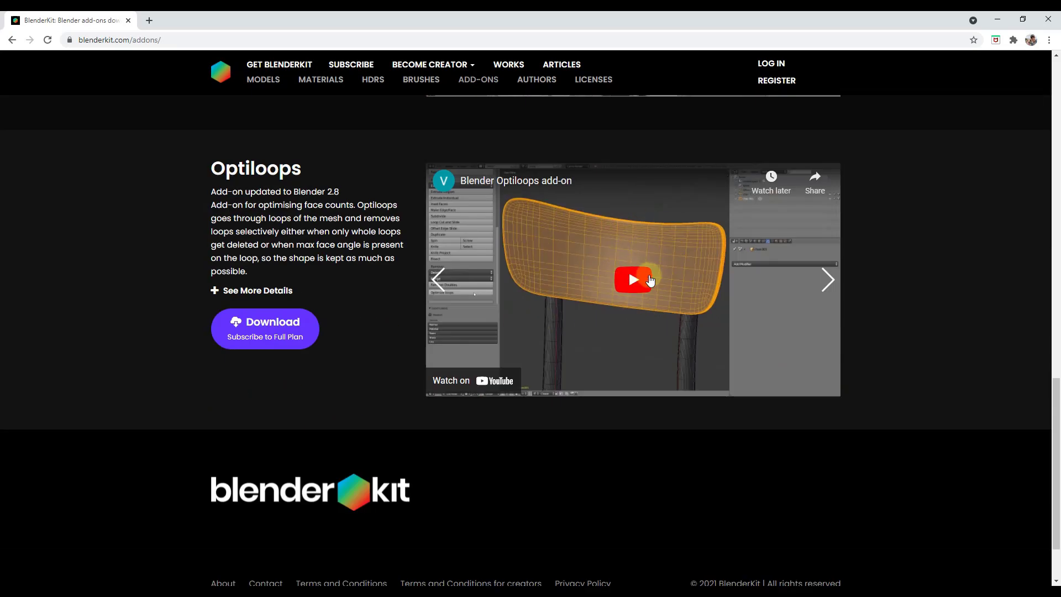
pyautogui.scroll(15, 635, 302)
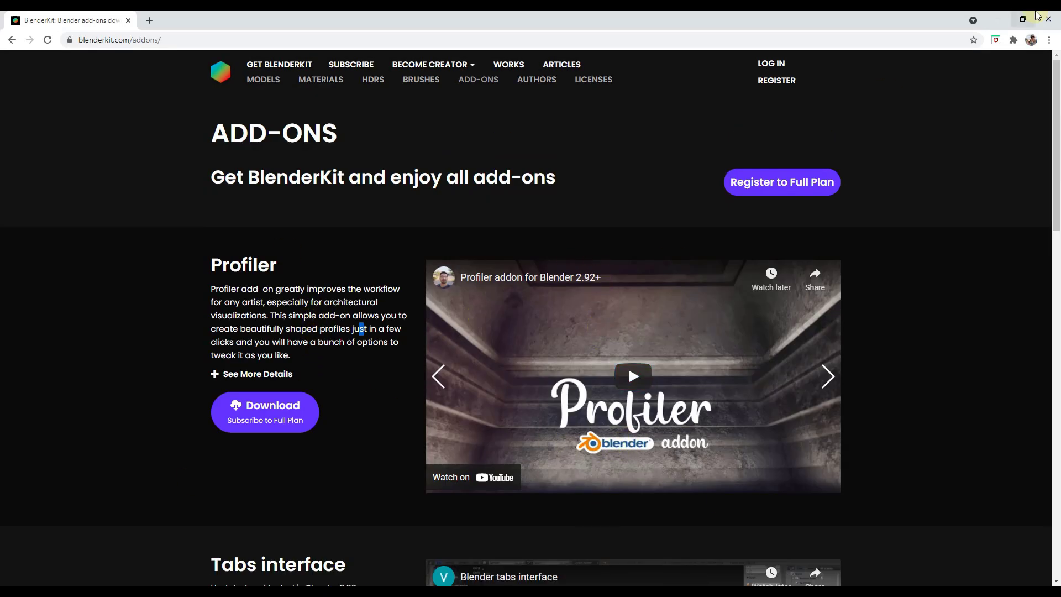
# Switch back to Blender and search the BlenderKit materials for "metal"
pyautogui.click(636, 594)
pyautogui.moveTo(458, 203); pyautogui.dragTo(532, 263, button='middle')
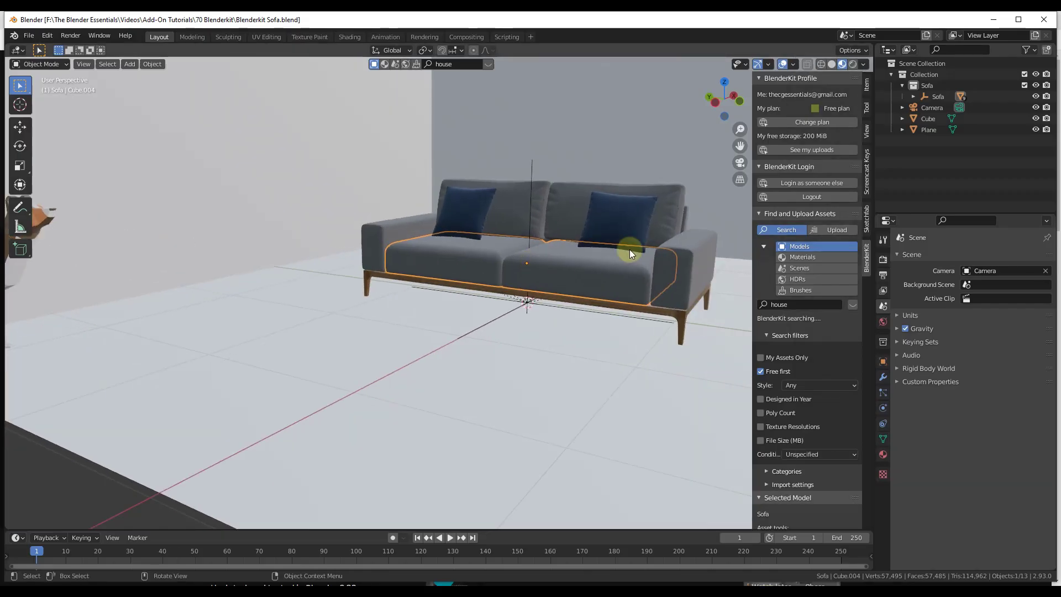
pyautogui.scroll(-1, 629, 252)
pyautogui.keyDown('shift'); pyautogui.moveTo(629, 252); pyautogui.dragTo(814, 260, button='middle'); pyautogui.keyUp('shift')
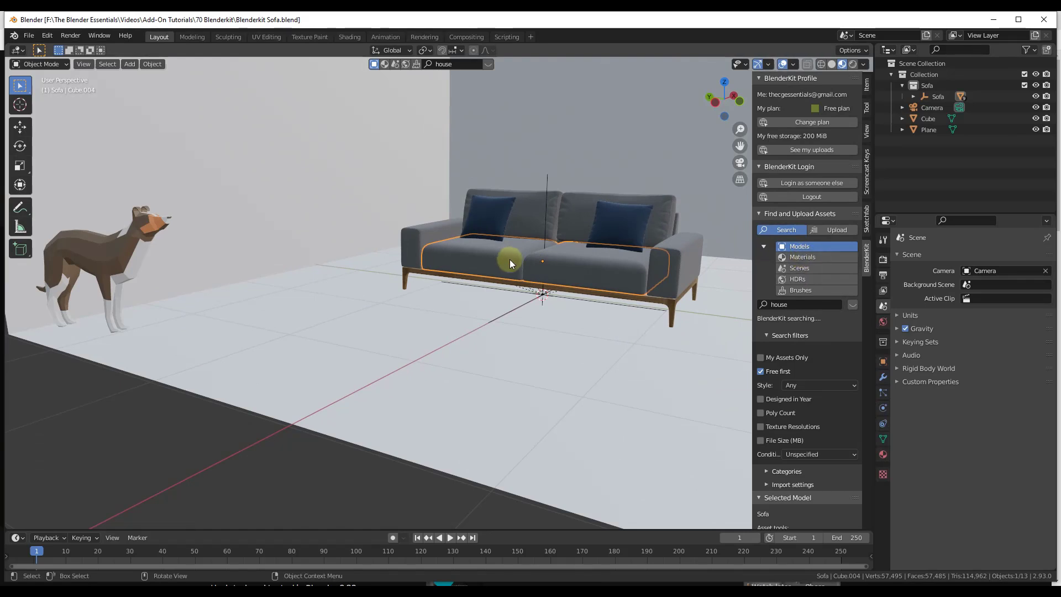
pyautogui.click(799, 257)
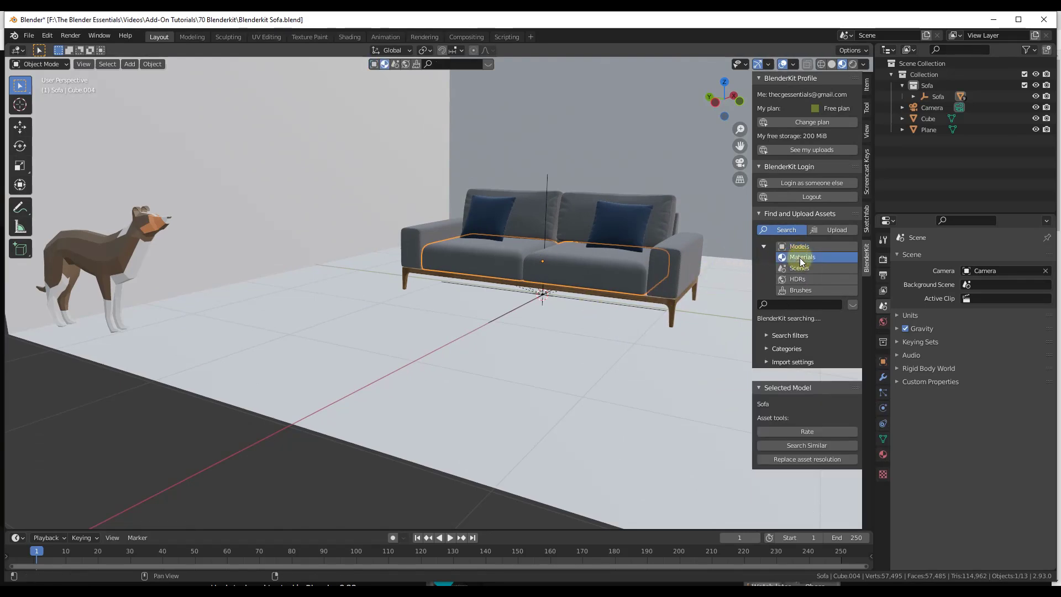
pyautogui.click(787, 304)
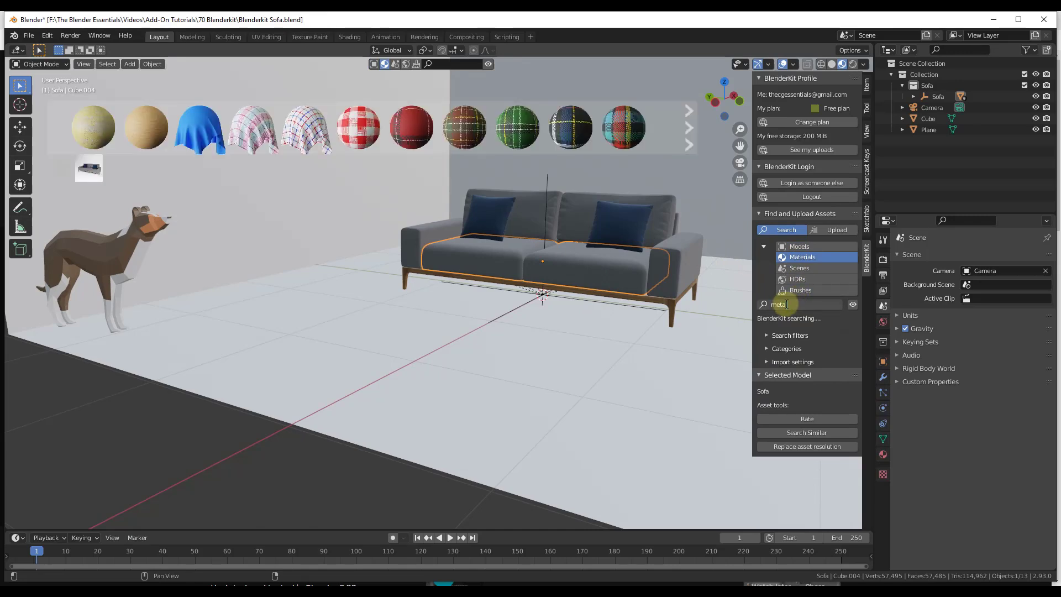
pyautogui.write('metal')
pyautogui.press('Return')
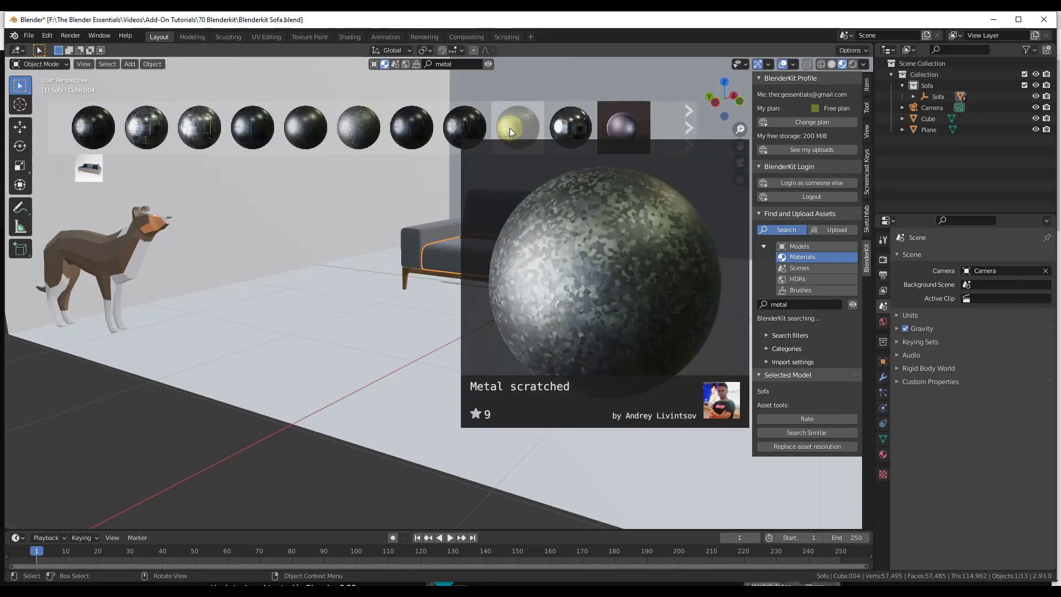
# Apply the Metal scratched material from the search results to the sofa's seat cushions and select the room cube
pyautogui.click(510, 127)
pyautogui.moveTo(512, 128); pyautogui.dragTo(512, 129)
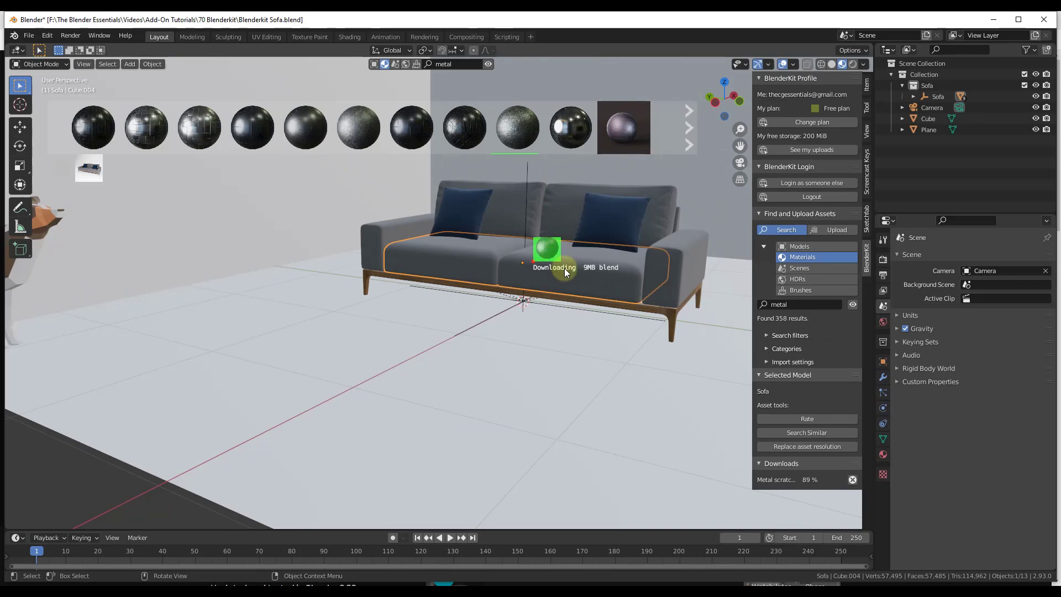
pyautogui.scroll(-3, 559, 271)
pyautogui.click(371, 330)
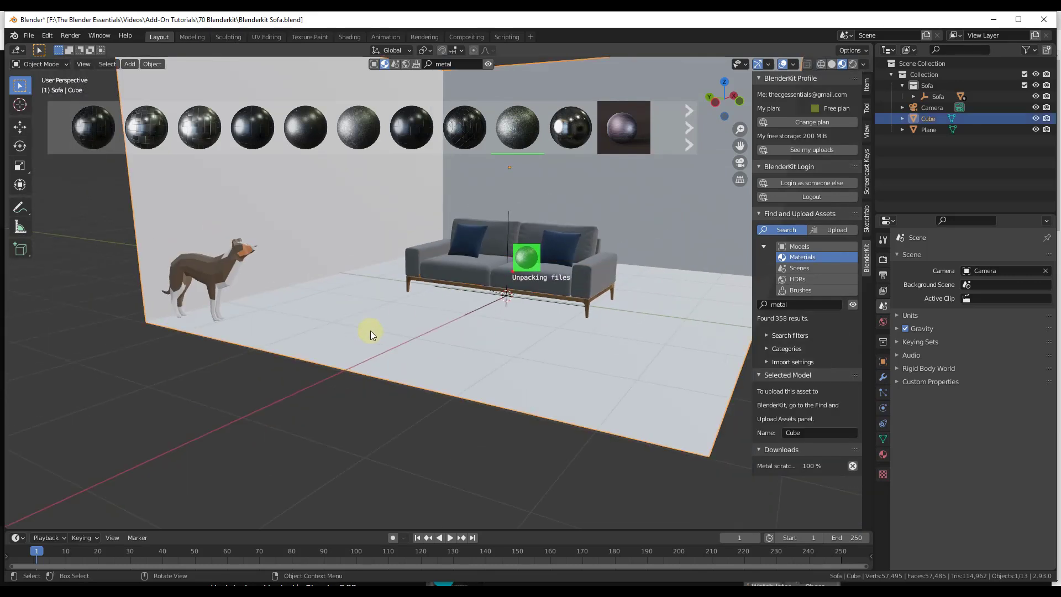
# Add a UV sphere to the scene and scale it down to a factor of about 0.304
pyautogui.hotkey('shift', 'a')
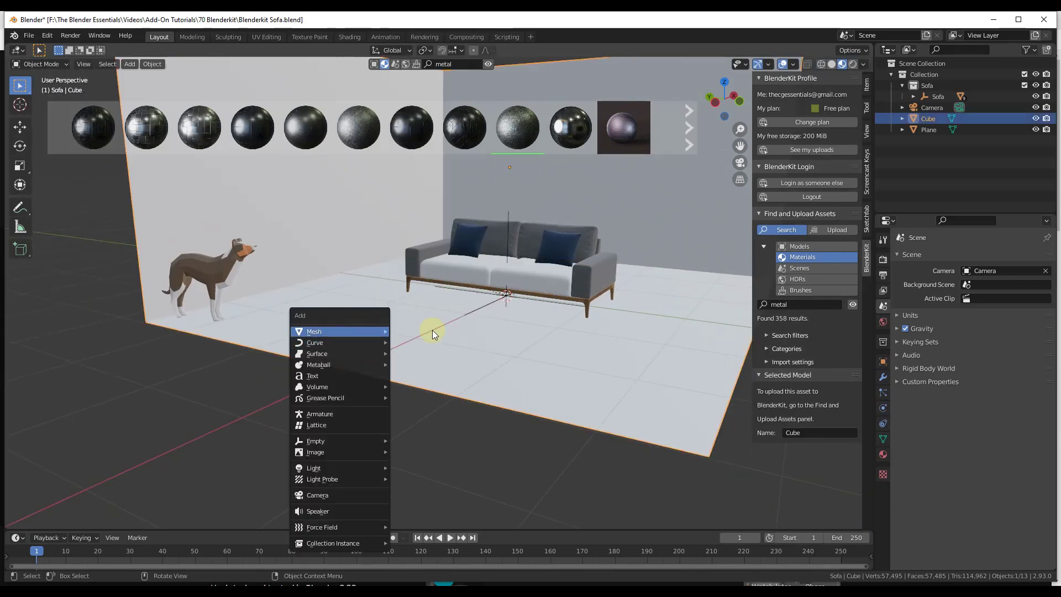
pyautogui.hotkey('shift', 'a')
pyautogui.moveTo(361, 323)
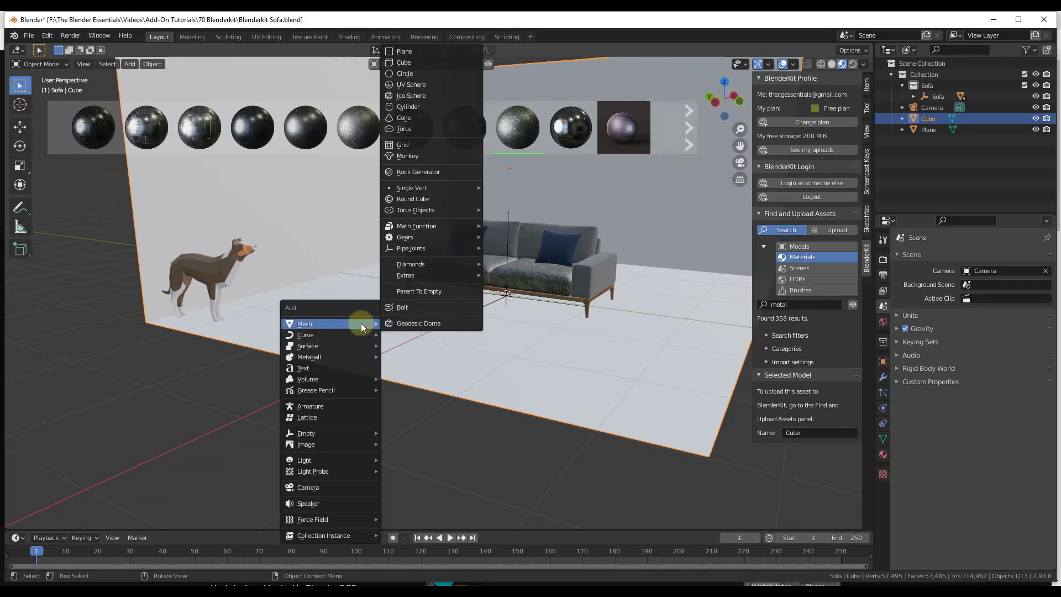
pyautogui.click(421, 86)
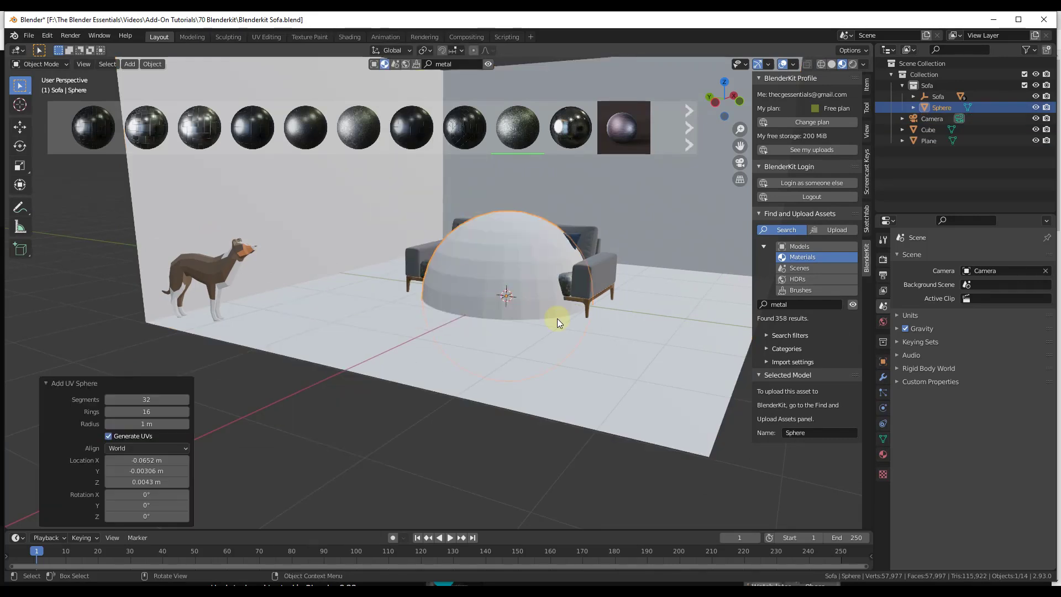
pyautogui.press('s')
pyautogui.click(520, 286)
# Move the sphere onto the floor in front of the sofa and raise it about 0.33 m along Z
pyautogui.press('g')
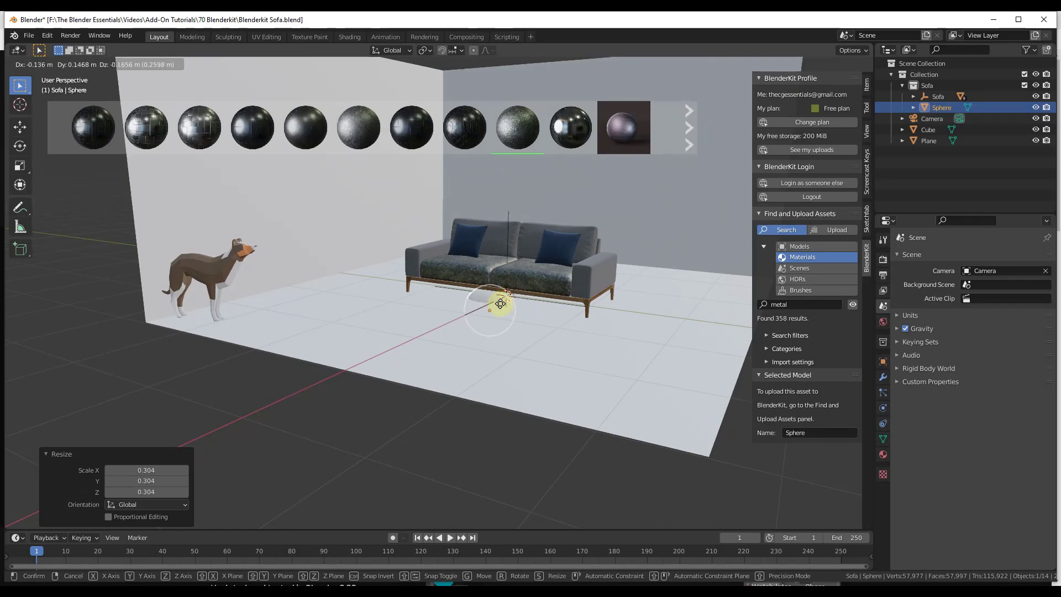
pyautogui.click(442, 332)
pyautogui.press('g')
pyautogui.press('z')
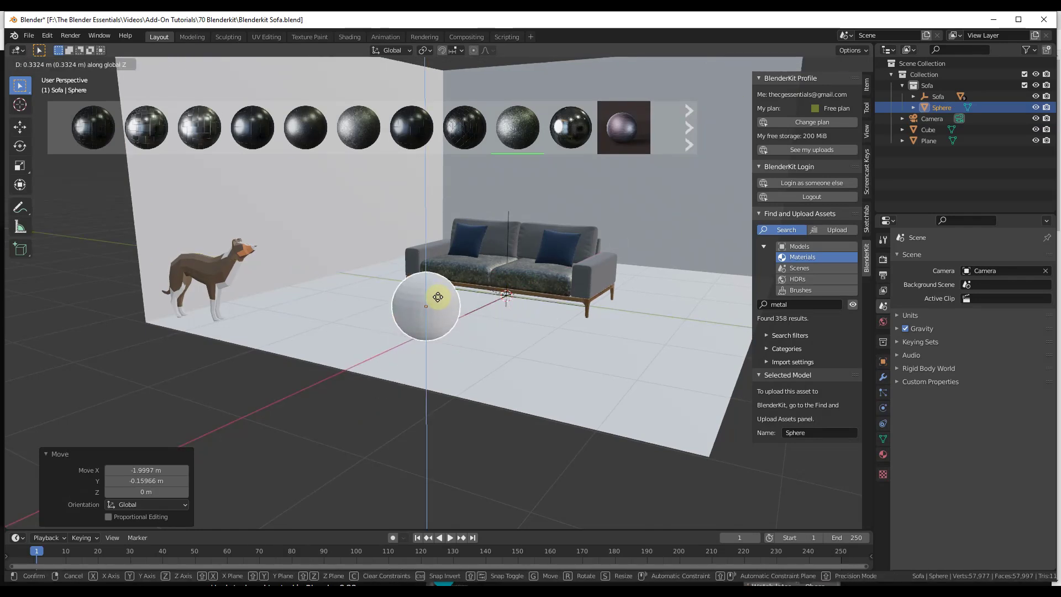
pyautogui.click(438, 297)
# Assign the already downloaded Metal scratched material to the sphere and inspect its surface up close
pyautogui.scroll(5, 485, 289)
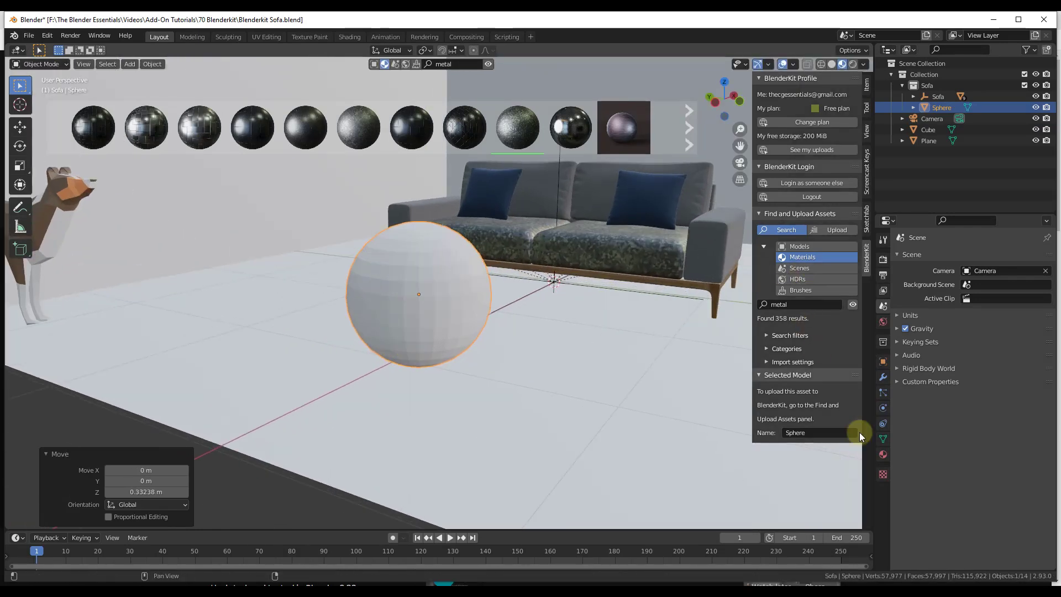
pyautogui.click(883, 455)
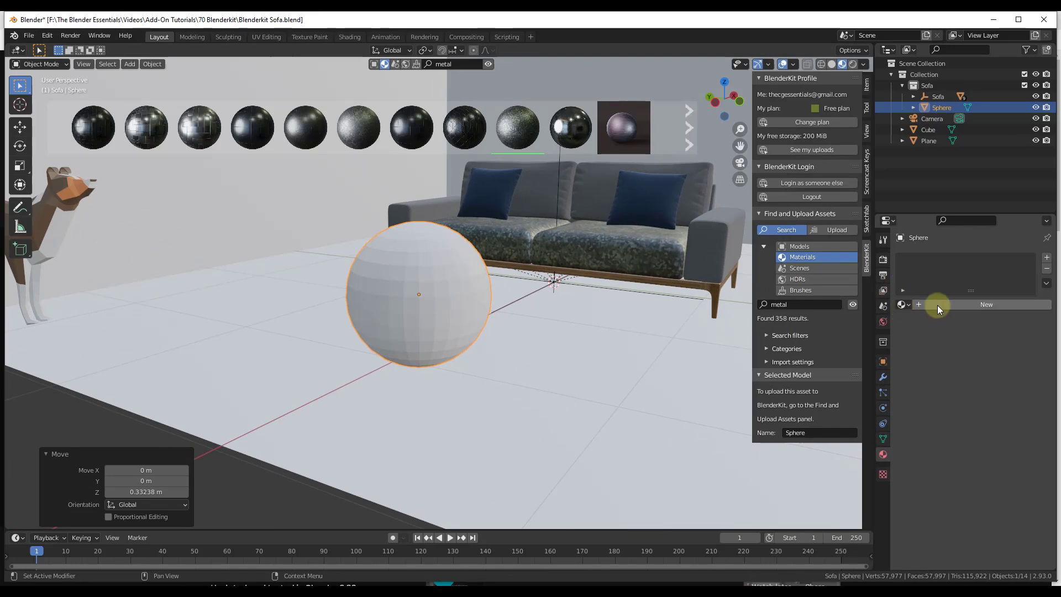
pyautogui.click(931, 305)
pyautogui.click(907, 305)
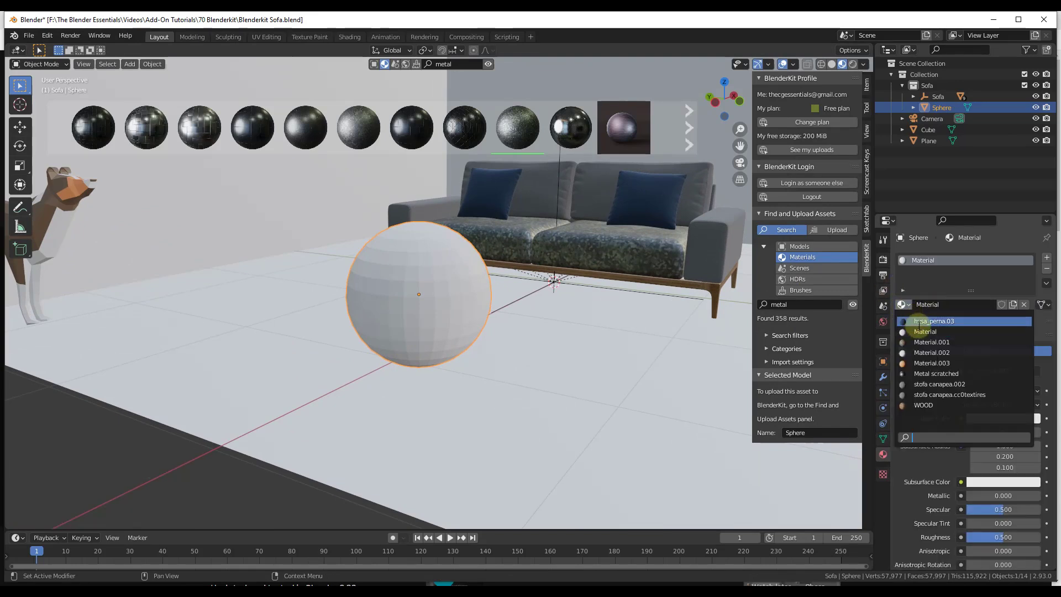
pyautogui.click(937, 374)
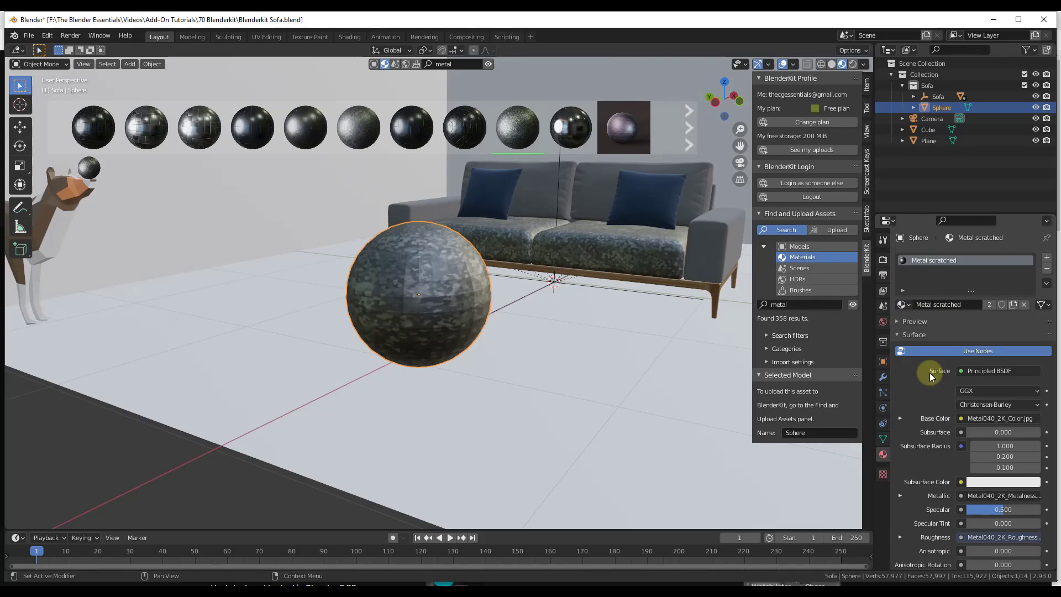
pyautogui.scroll(3, 410, 304)
pyautogui.scroll(6, 409, 307)
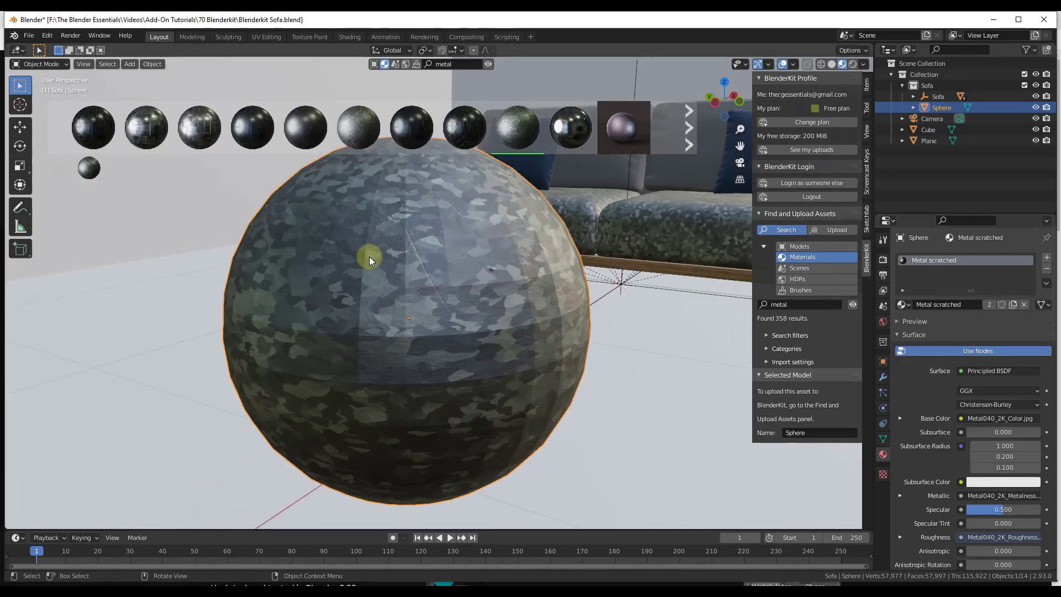
pyautogui.scroll(-5, 387, 278)
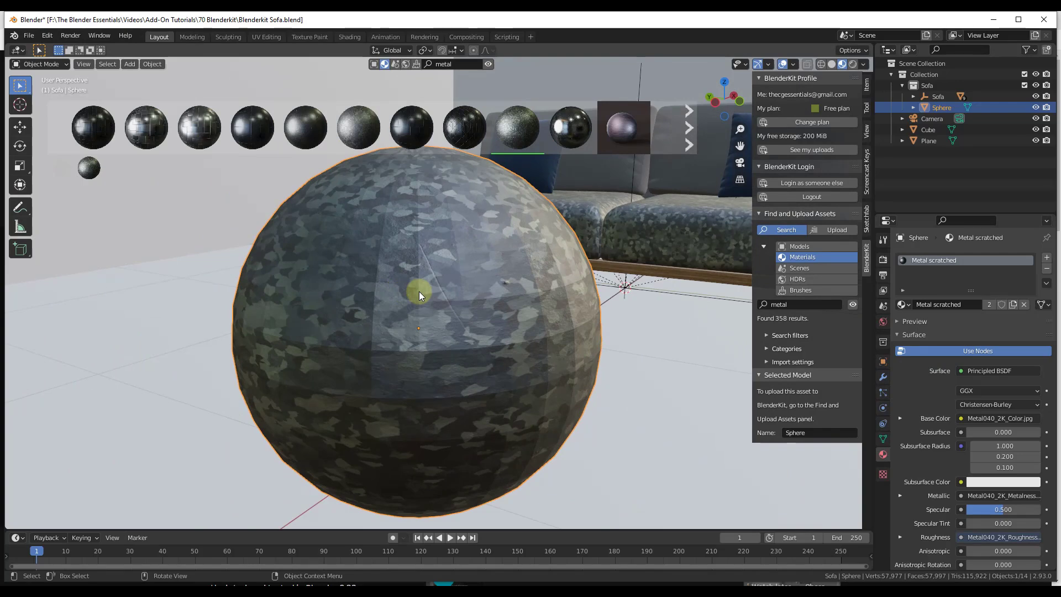
pyautogui.scroll(-5, 420, 291)
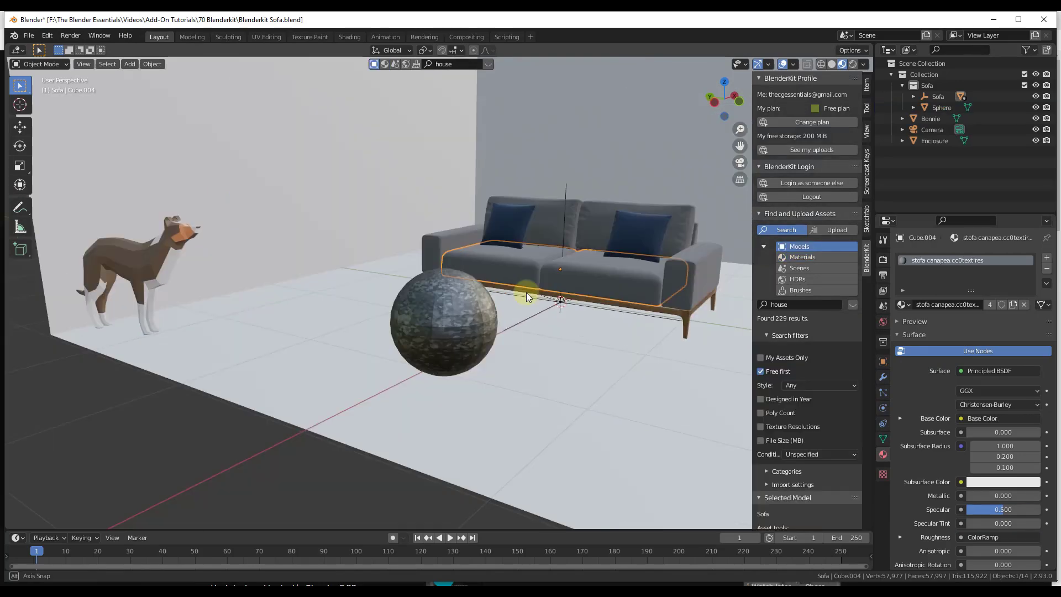
# Open the BlenderKit model upload settings for the dog and view its thumbnail image at full size
pyautogui.click(834, 229)
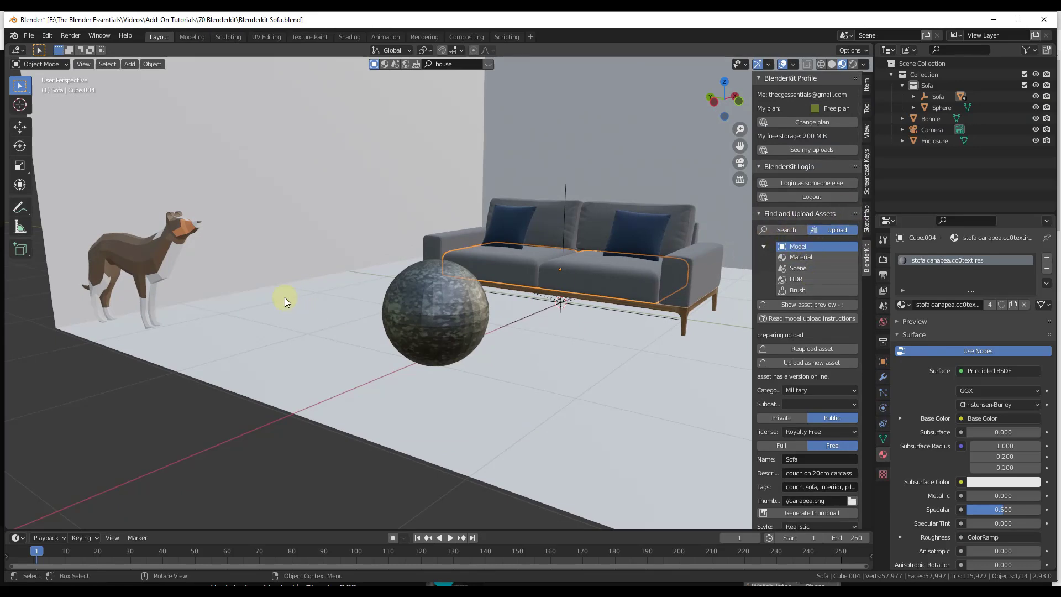
pyautogui.click(151, 262)
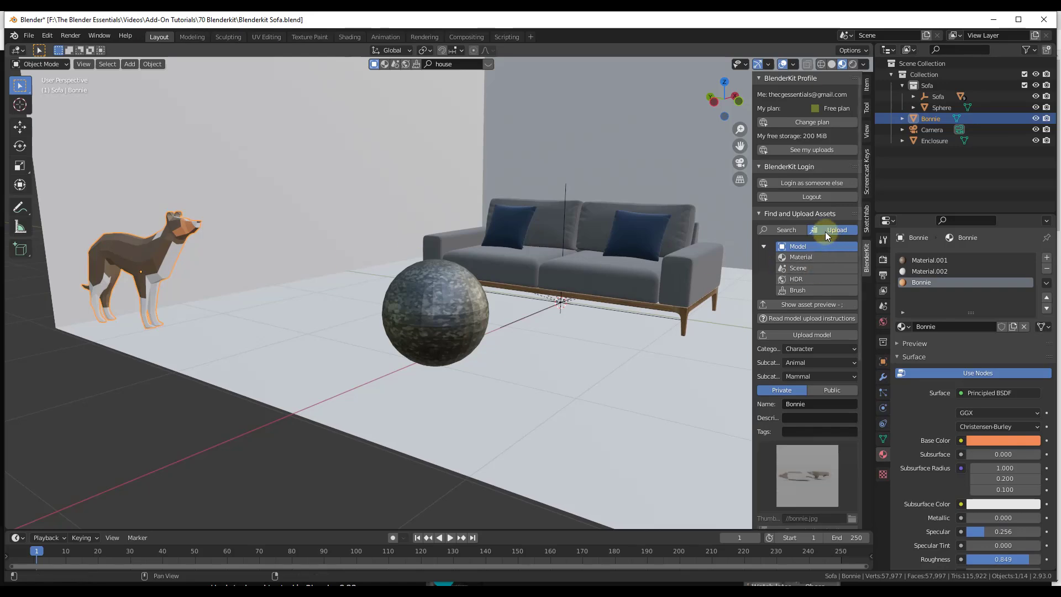
pyautogui.scroll(-3, 812, 266)
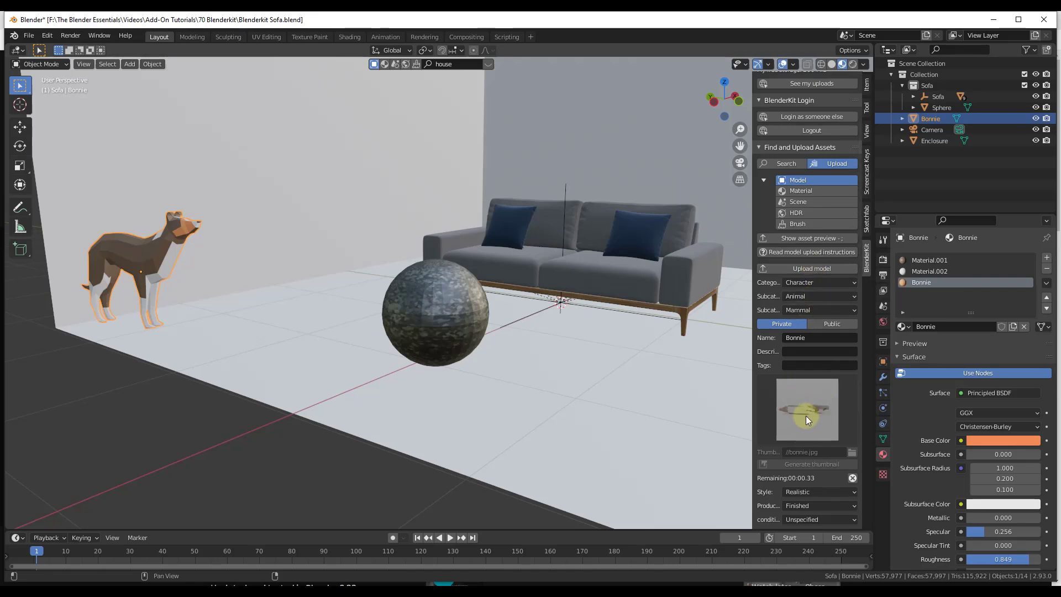
pyautogui.click(775, 395)
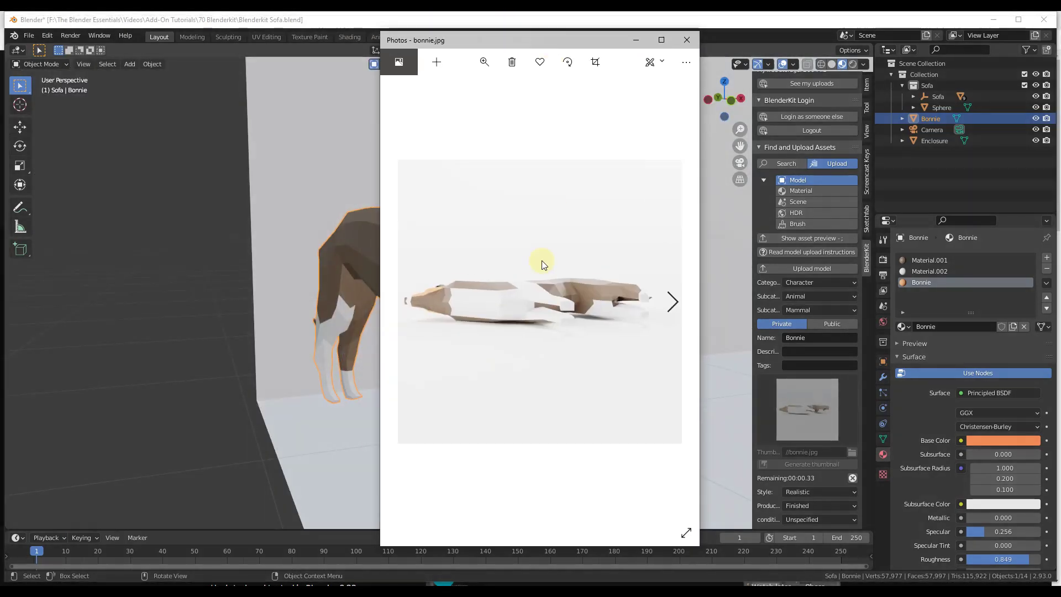
pyautogui.click(687, 40)
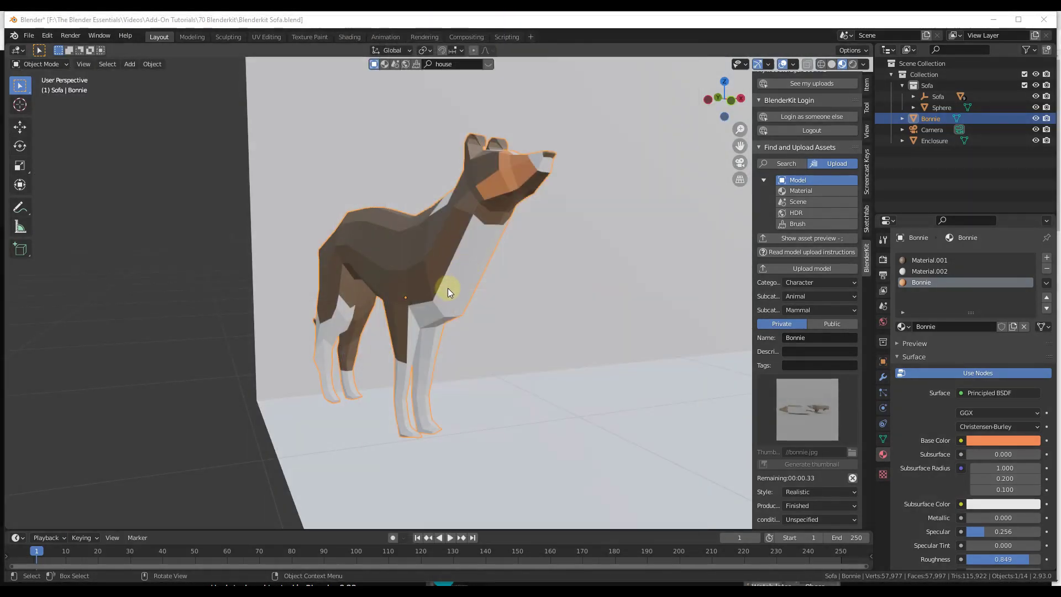
pyautogui.click(850, 50)
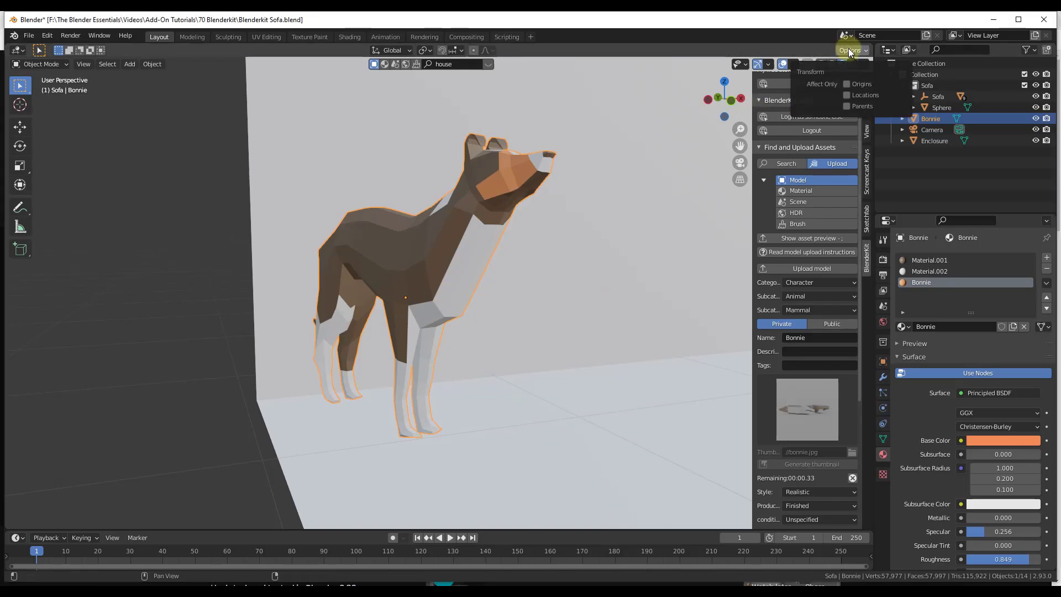
# Capture a screenshot of the standing dog and save it as the JPEG Bonnie, replacing the existing thumbnail file
pyautogui.moveTo(483, 266)
pyautogui.mouseDown(button='middle')
pyautogui.moveTo(464, 237)
pyautogui.moveTo(478, 256)
pyautogui.moveTo(491, 247)
pyautogui.mouseUp(button='middle')
pyautogui.click(394, 593)
pyautogui.moveTo(239, 102); pyautogui.dragTo(626, 406)
pyautogui.click(327, 49)
pyautogui.write('Bonnie')
pyautogui.press('Return')
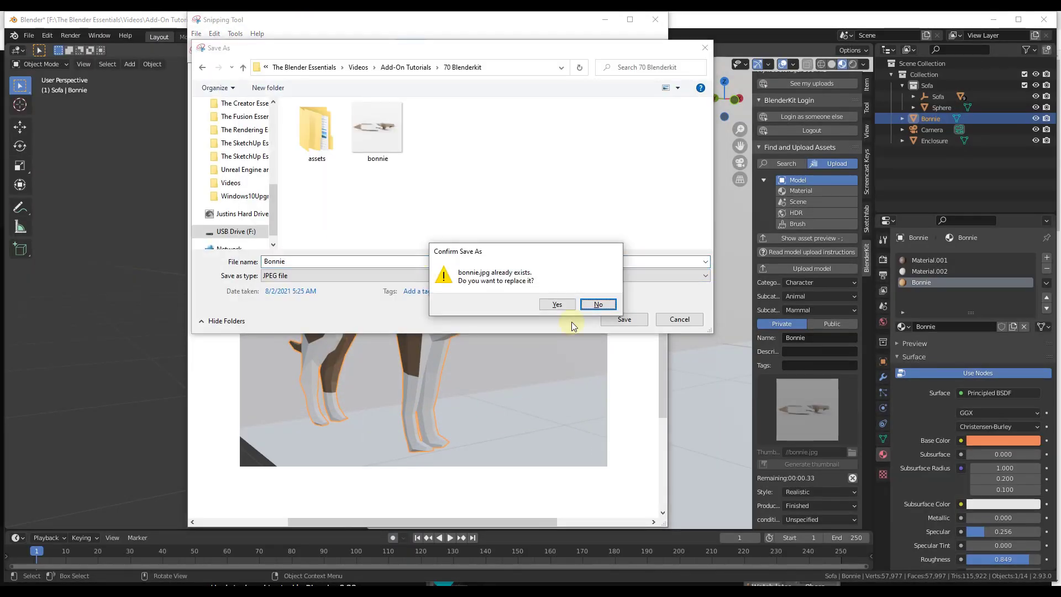
pyautogui.click(557, 304)
pyautogui.click(843, 379)
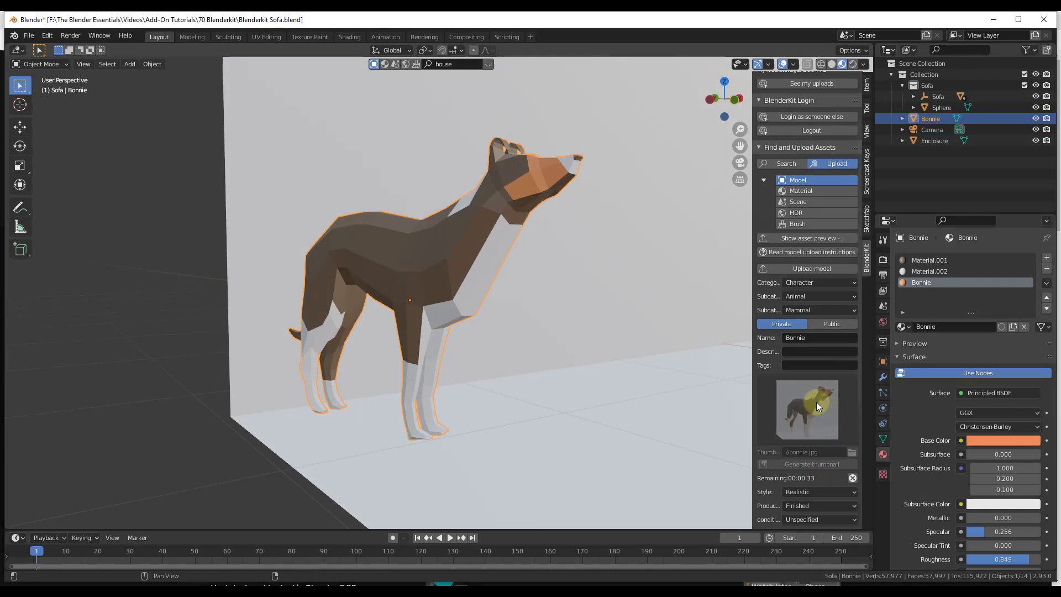
# Upload the dog model to BlenderKit as a private asset
pyautogui.scroll(-2, 829, 420)
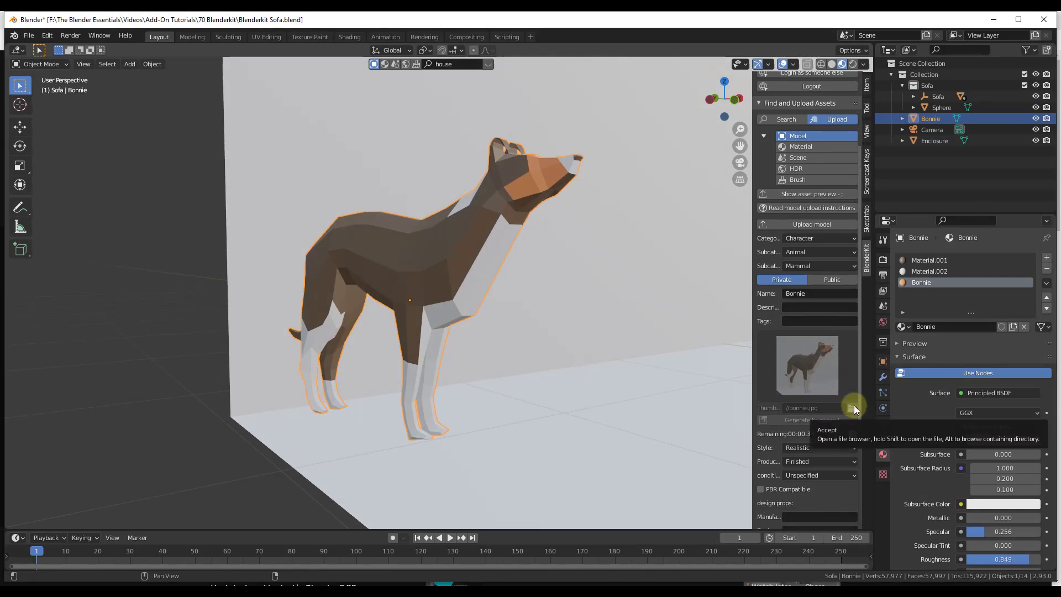
pyautogui.click(803, 225)
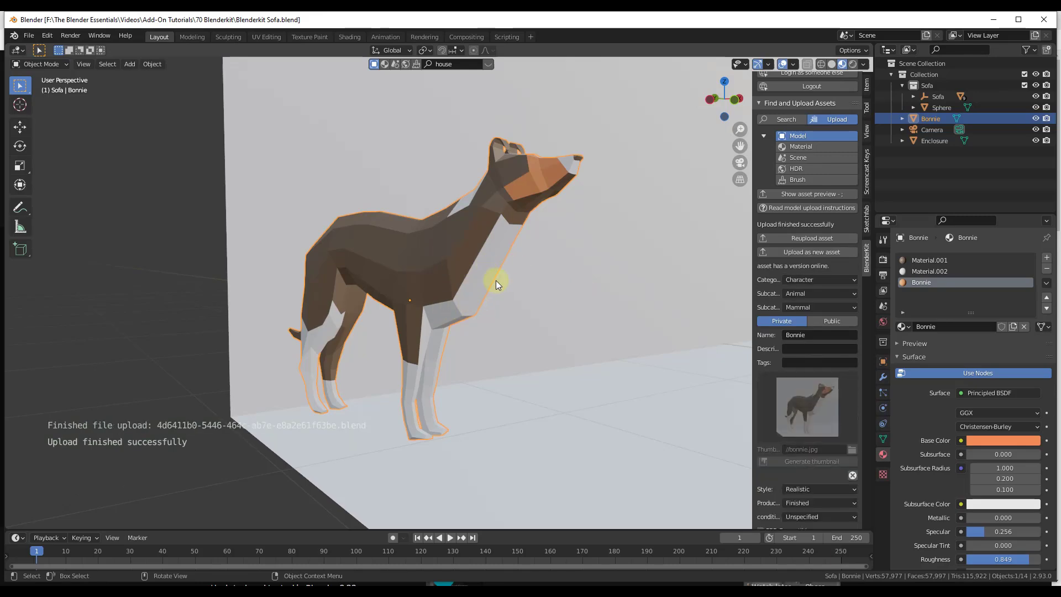
pyautogui.scroll(-5, 442, 301)
pyautogui.moveTo(449, 297); pyautogui.dragTo(450, 306, button='middle')
# Open the online list of the account's own uploads and examine the dog model's entry
pyautogui.scroll(4, 766, 221)
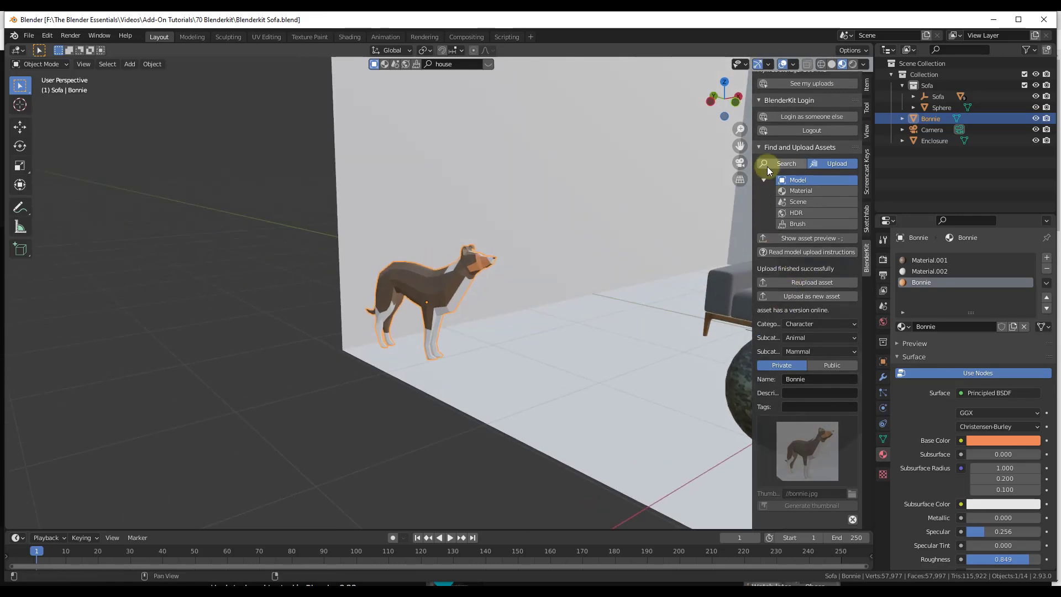
pyautogui.scroll(1, 766, 227)
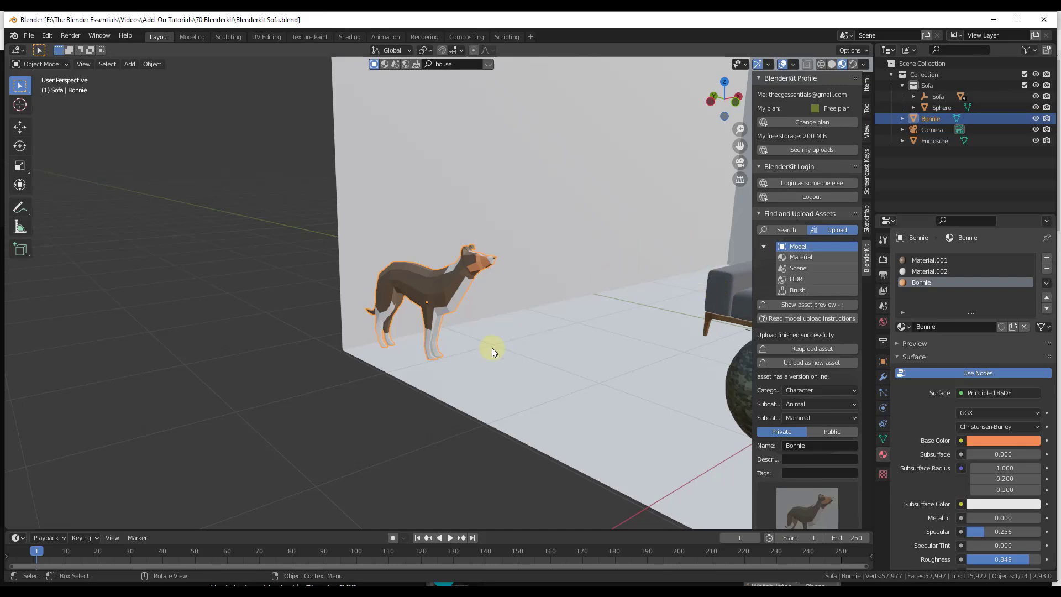
pyautogui.scroll(3, 497, 335)
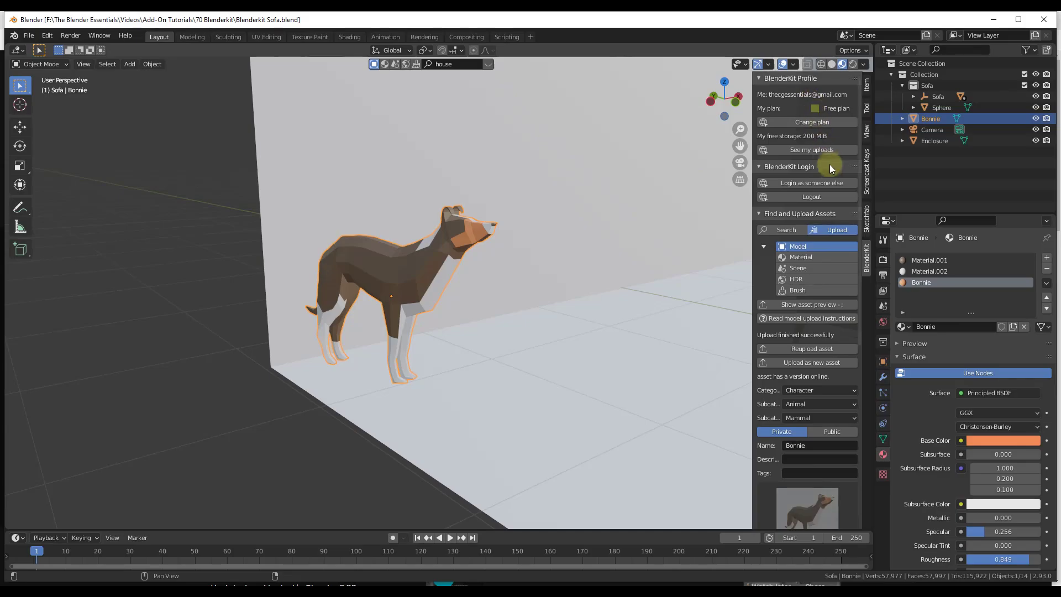
pyautogui.click(812, 150)
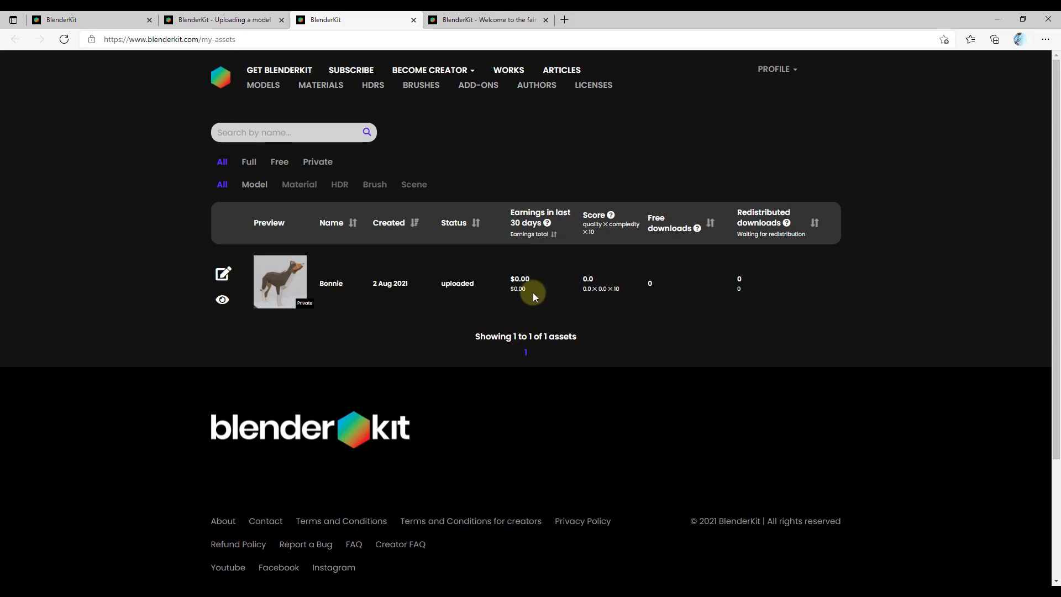
pyautogui.moveTo(548, 227)
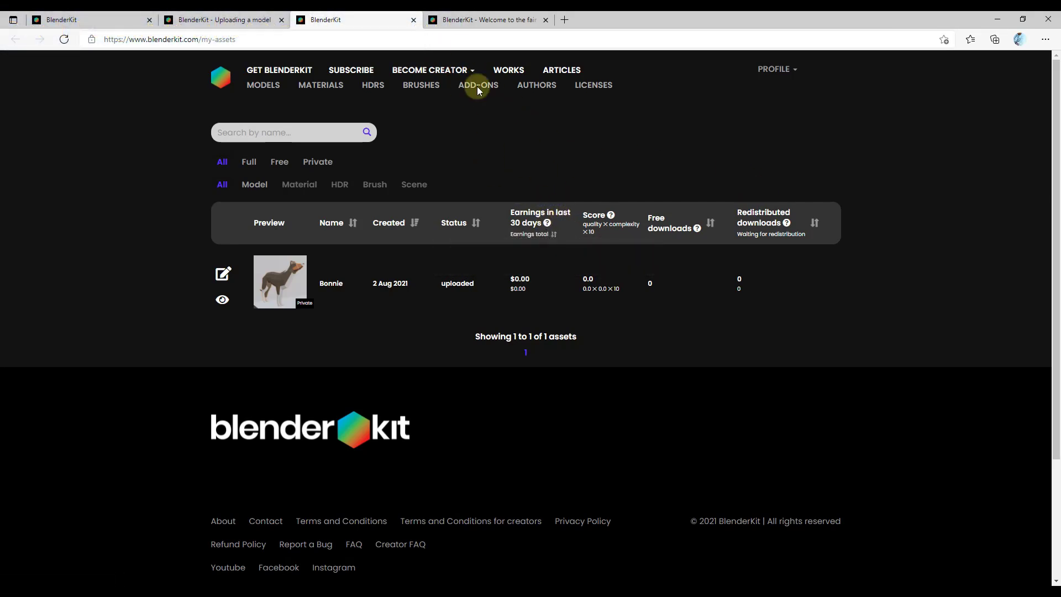
# Open the Become Creator page and read through its rating, revenue and payouts sections
pyautogui.click(430, 71)
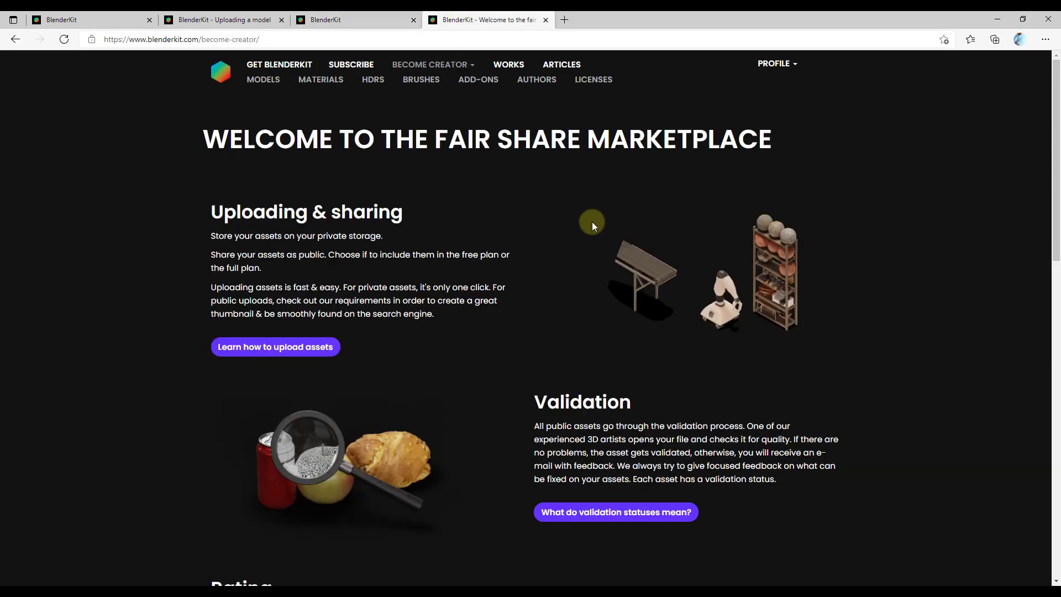
pyautogui.scroll(-10, 821, 330)
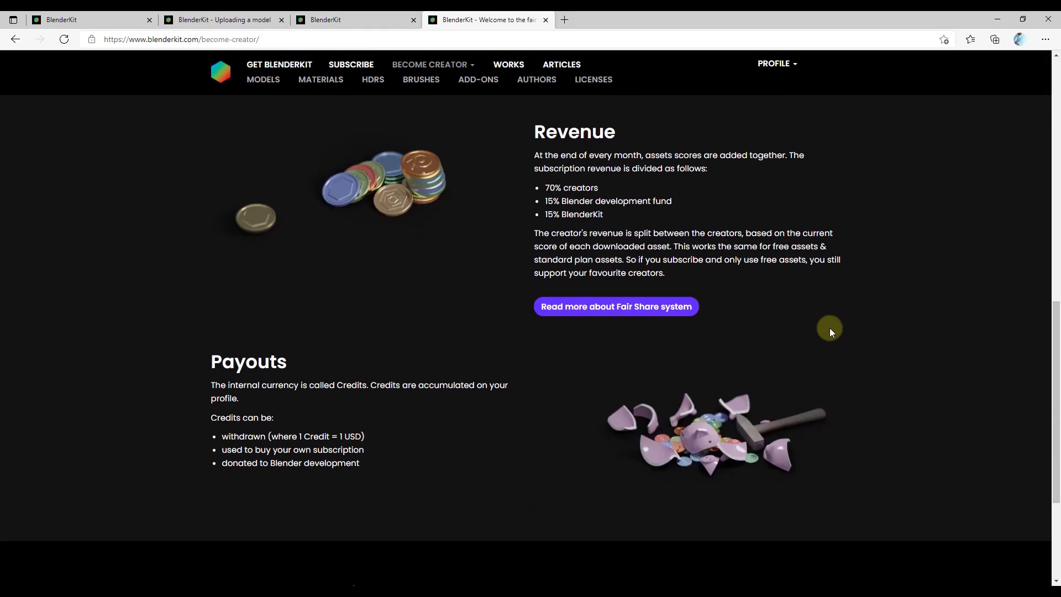
pyautogui.scroll(-2, 828, 317)
pyautogui.scroll(3, 515, 399)
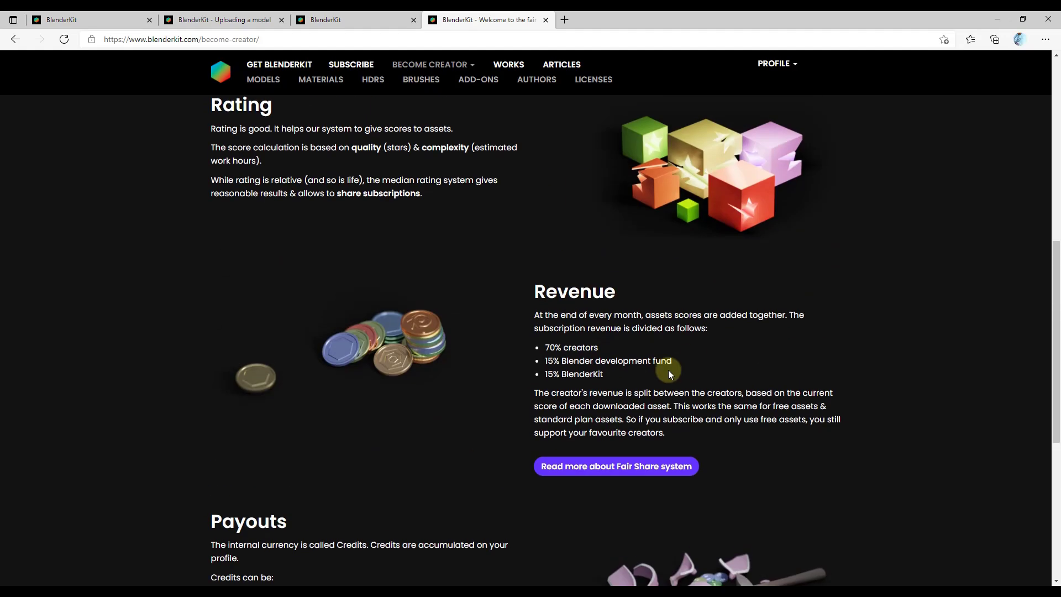
pyautogui.scroll(-1, 301, 265)
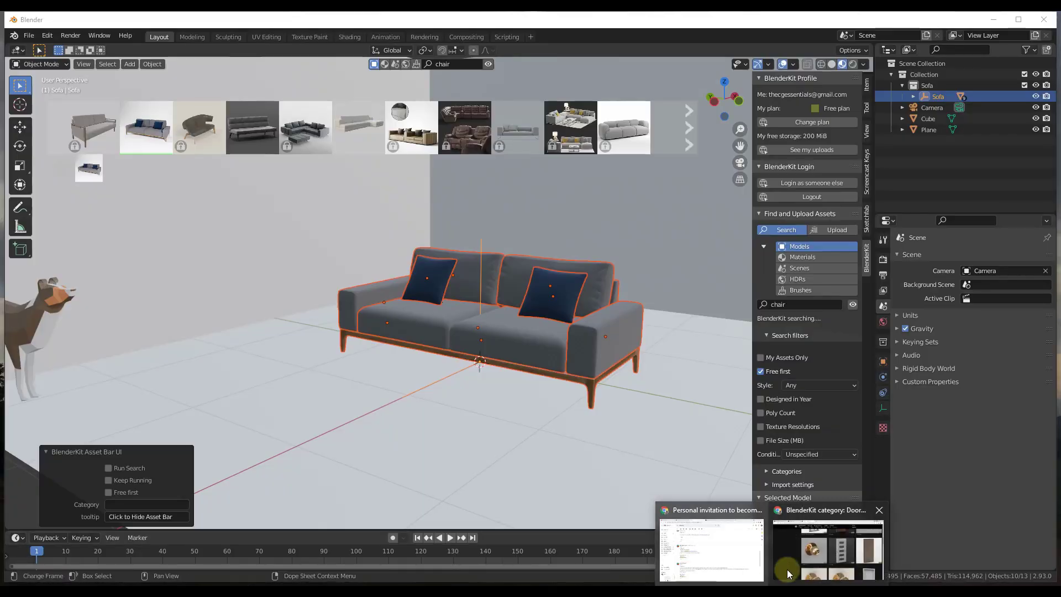
# Switch to the browser with the door models gallery, open the subscription plans page and compare the Free and Full plans
pyautogui.click(817, 557)
pyautogui.scroll(5, 589, 183)
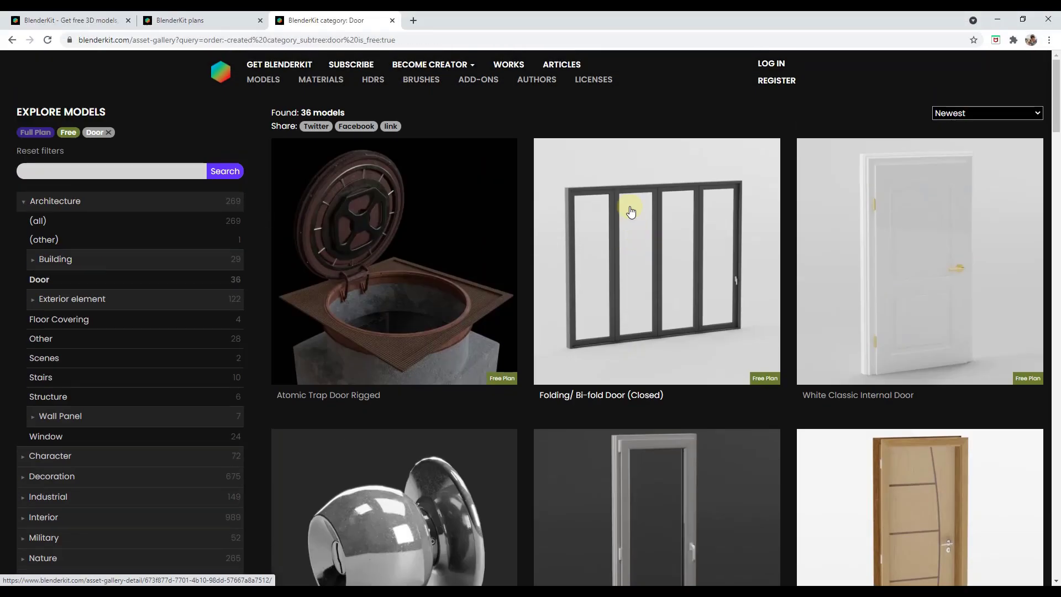
pyautogui.click(350, 66)
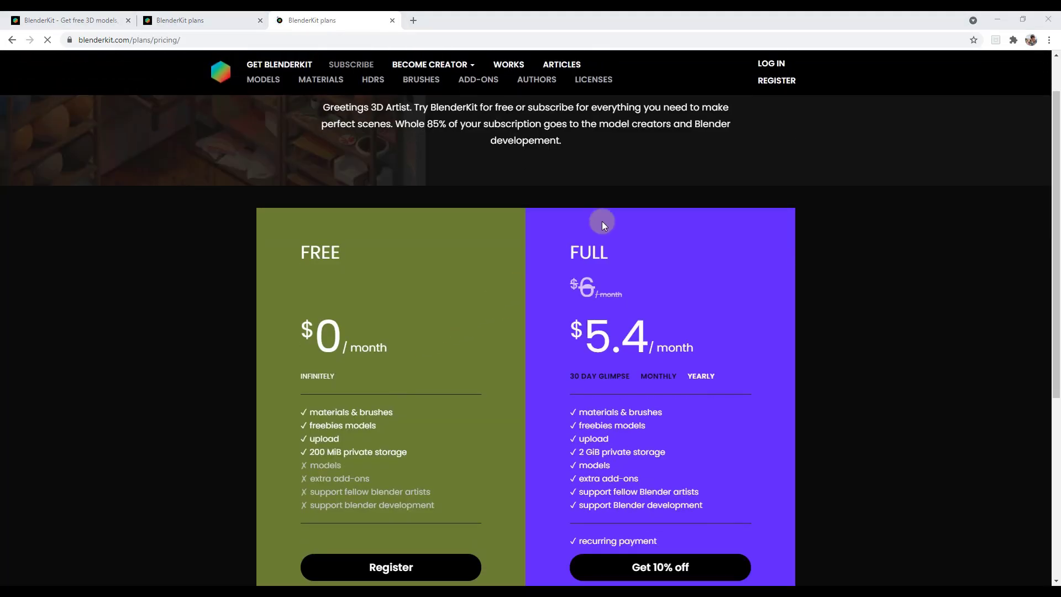
pyautogui.scroll(-2, 553, 226)
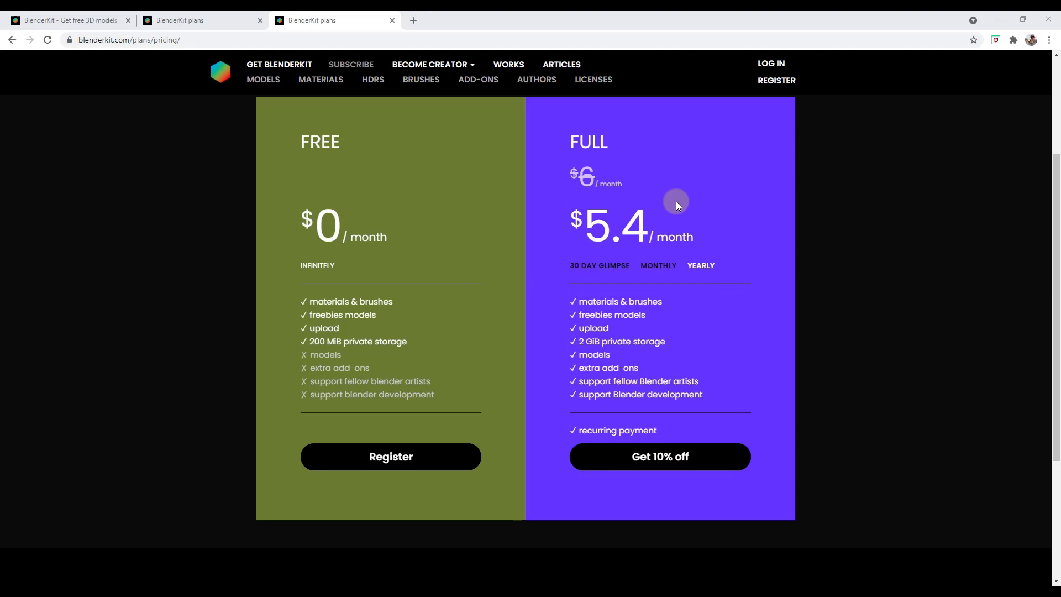
pyautogui.scroll(1, 745, 267)
pyautogui.scroll(-1, 746, 268)
# Check the Full plan's pricing for the 30 day glimpse and monthly billing options
pyautogui.click(608, 265)
pyautogui.click(673, 267)
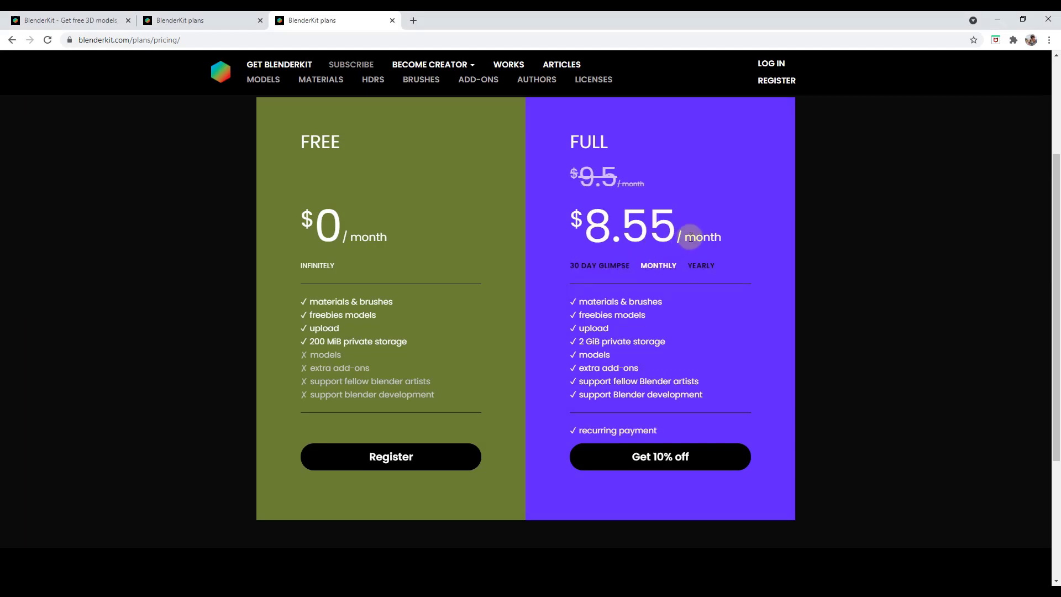
pyautogui.scroll(2, 759, 301)
pyautogui.scroll(-3, 745, 299)
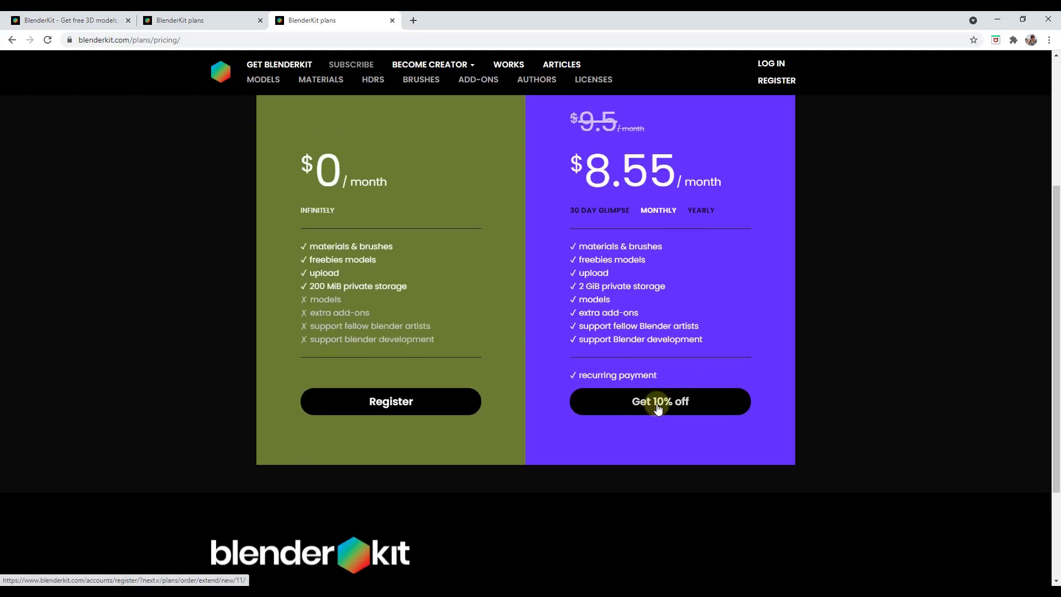